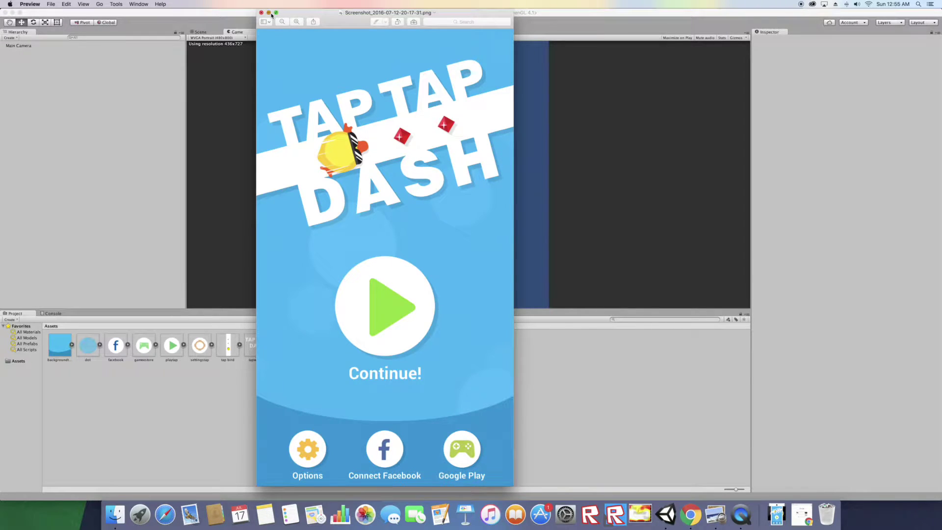
Minimize the Tap Tap Dash title-screen screenshot in Preview to get back to Unity.
{"action": "left_click", "coordinate": [268, 13]}
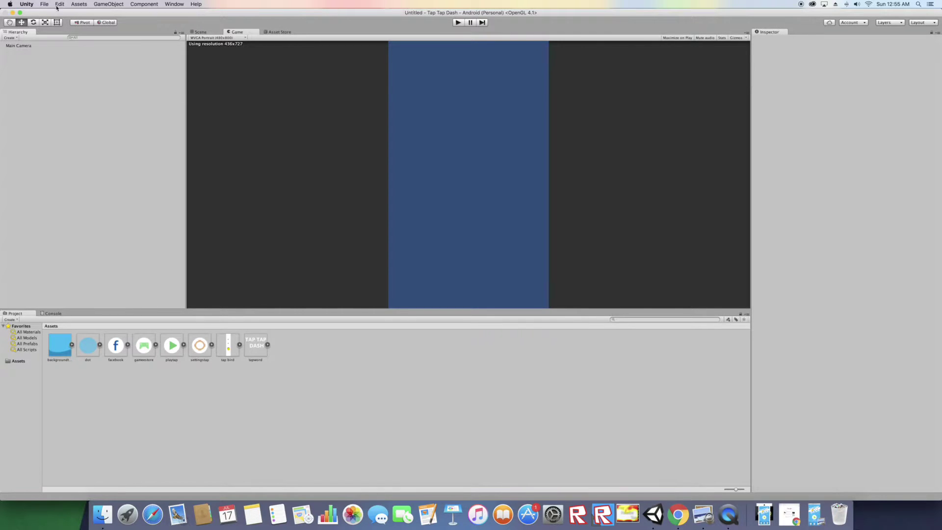
Recheck the reference screenshot from the Dock, then select backgroundtap to view its import settings.
{"action": "left_click", "coordinate": [48, 6]}
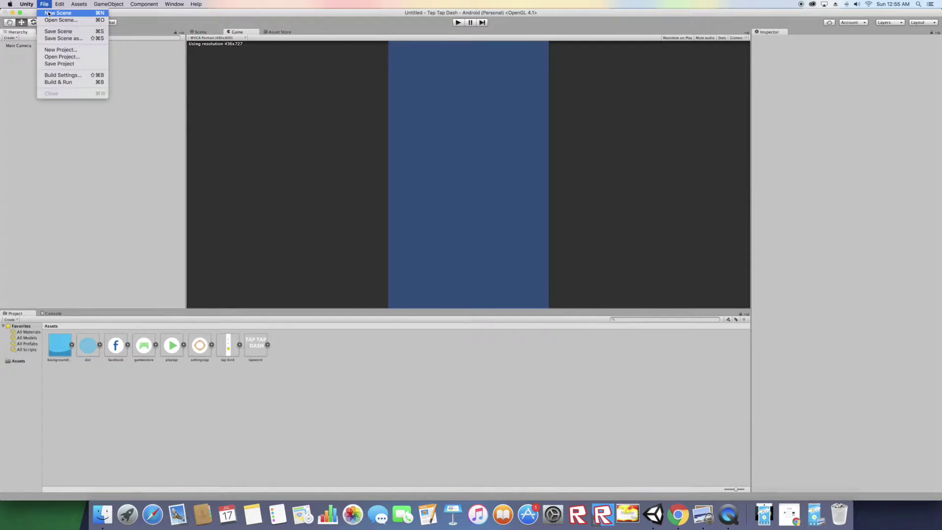
{"action": "left_click", "coordinate": [51, 15]}
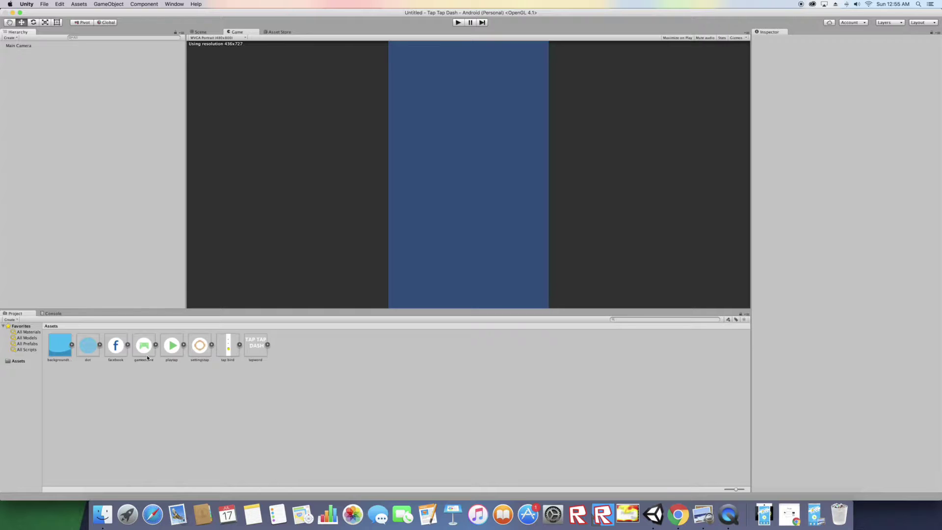
{"action": "left_click", "coordinate": [689, 522]}
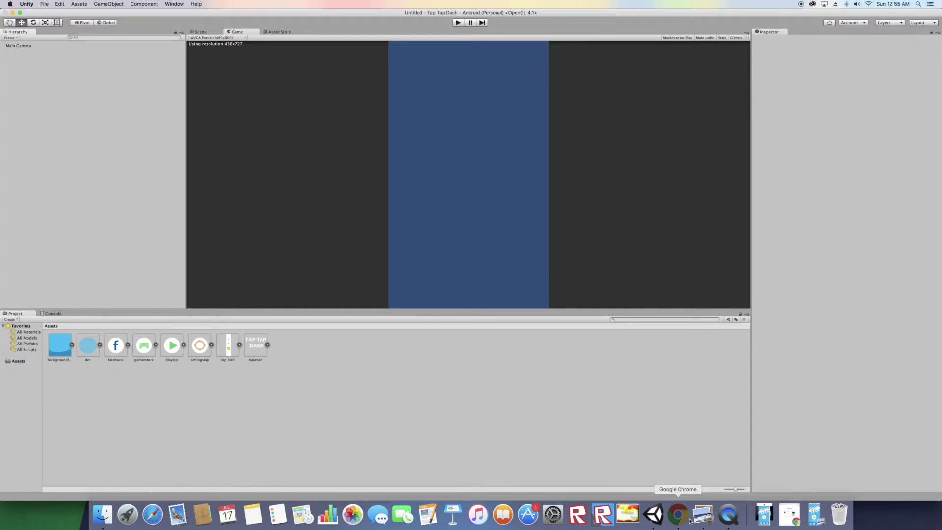
{"action": "left_click", "coordinate": [703, 515]}
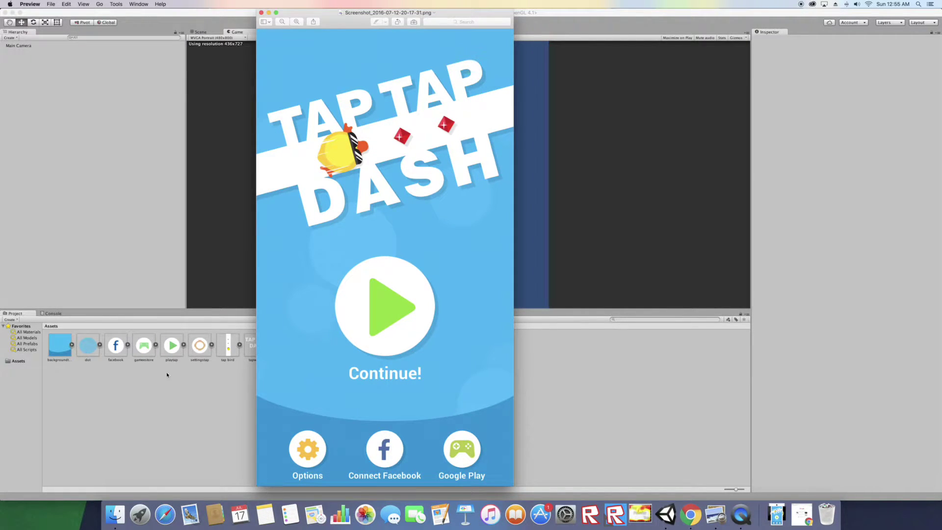
{"action": "left_click", "coordinate": [104, 216]}
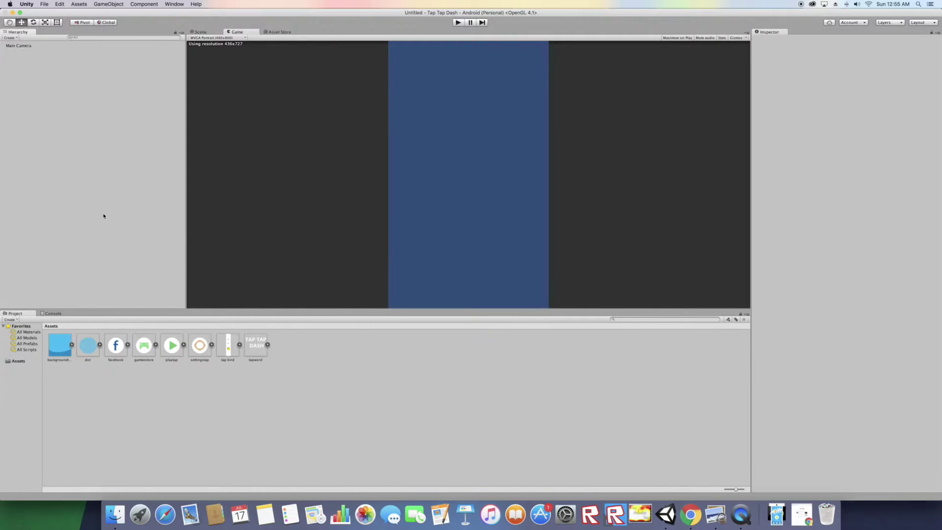
{"action": "left_click", "coordinate": [65, 339]}
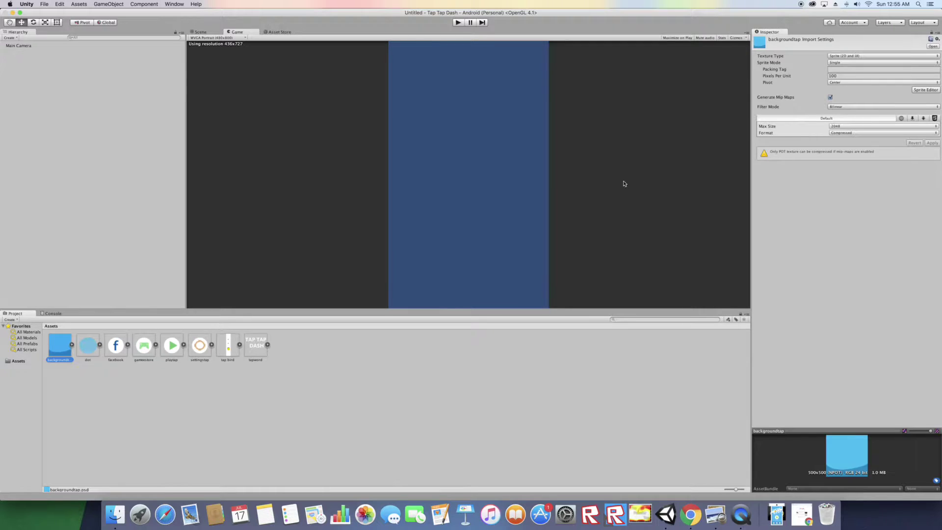
Keep all eight image assets as Sprite (2D and UI) and drag backgroundtap into the scene.
{"action": "left_click", "coordinate": [259, 357], "text": "shift"}
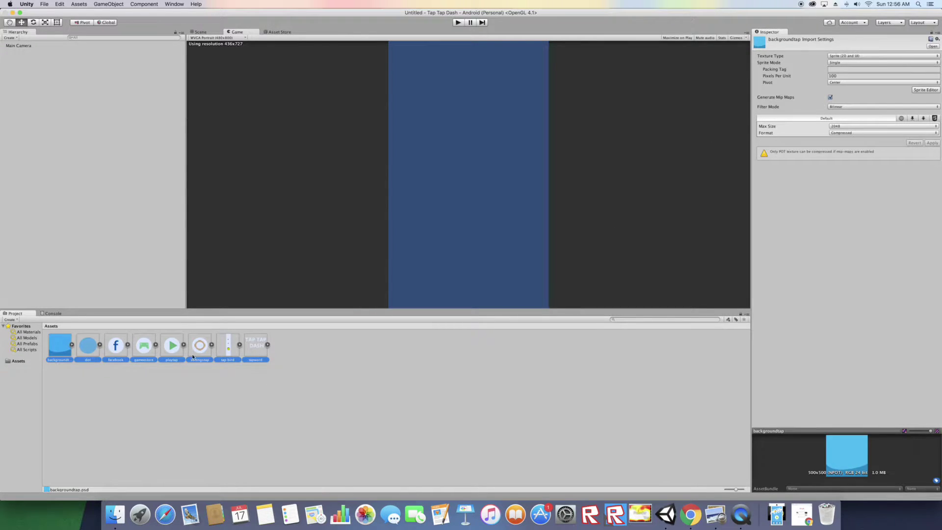
{"action": "left_click", "coordinate": [854, 56]}
{"action": "left_click", "coordinate": [829, 55]}
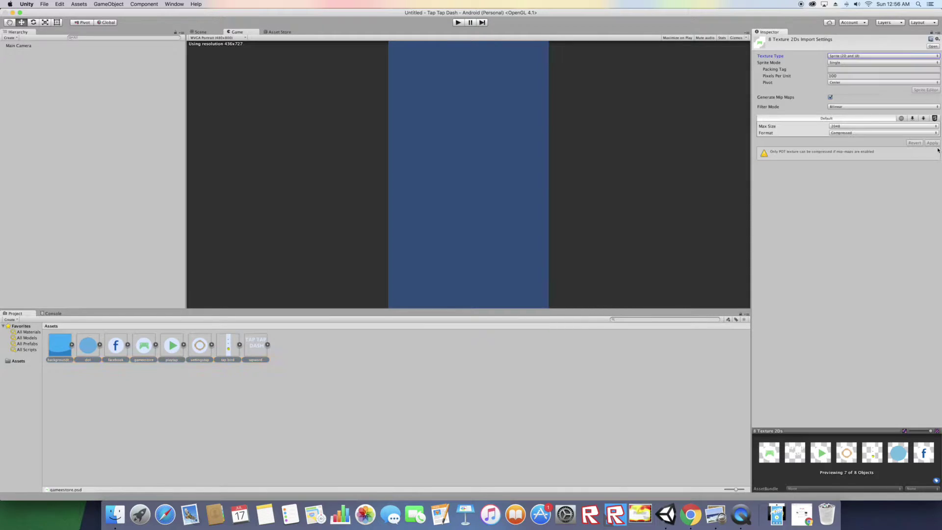
{"action": "left_click", "coordinate": [828, 55]}
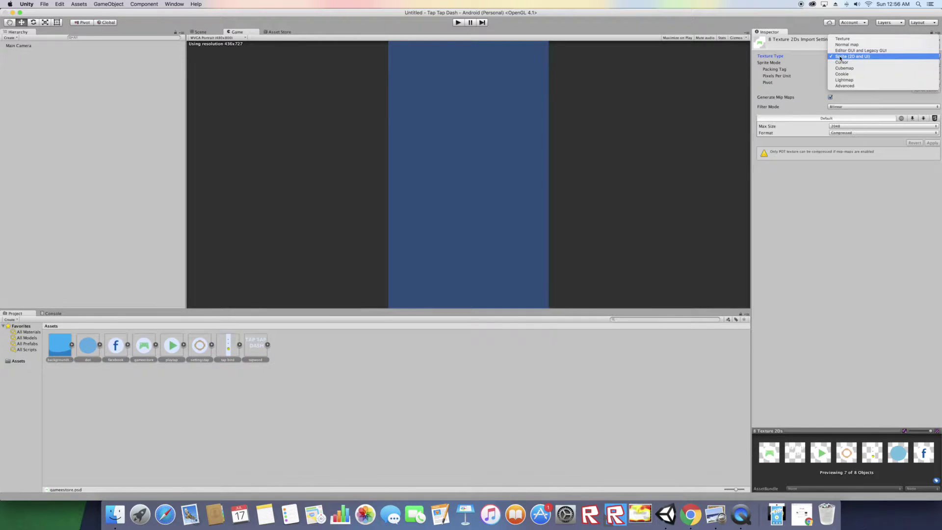
{"action": "left_click", "coordinate": [921, 146]}
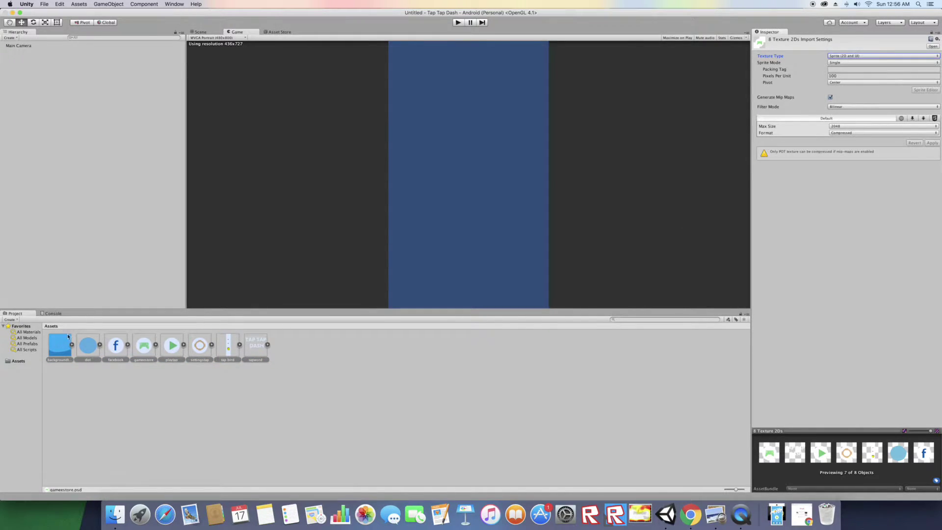
{"action": "left_click", "coordinate": [65, 265]}
{"action": "left_click_drag", "start_coordinate": [70, 343], "coordinate": [48, 167]}
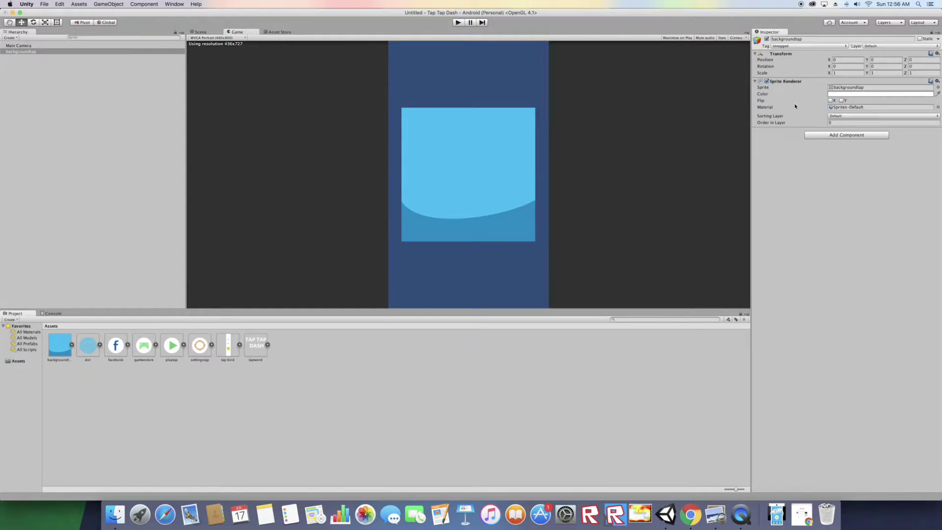
Scale backgroundtap to 1.41 × 2.22 to fill the view and add the tapword title sprite.
{"action": "left_click_drag", "start_coordinate": [829, 73], "coordinate": [872, 55]}
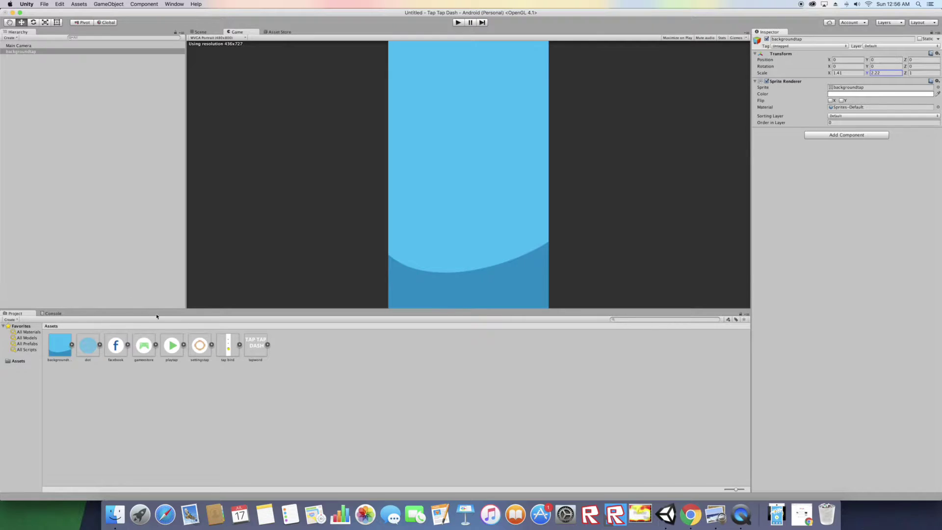
{"action": "left_click_drag", "start_coordinate": [252, 360], "coordinate": [105, 218]}
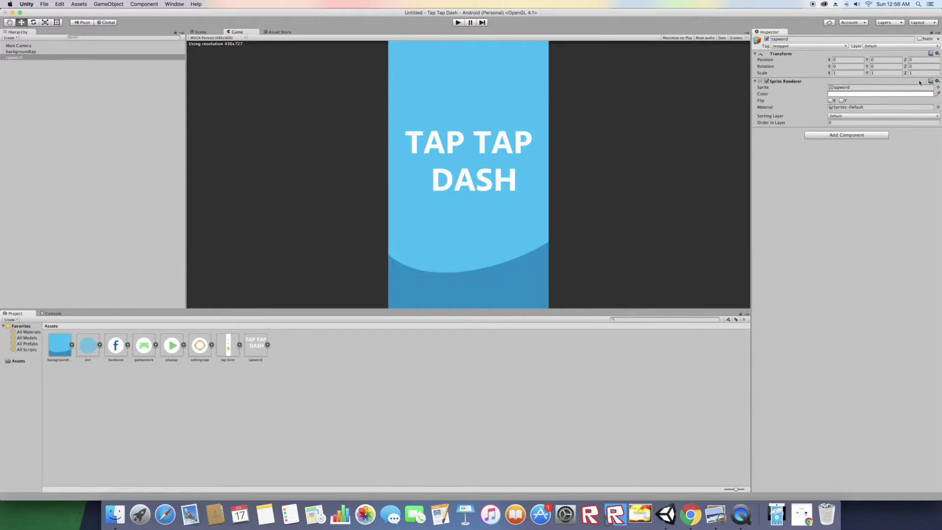
Tilt the tapword title to Rotation Z 15, raise it to about Y 2.05, and add tap bird.
{"action": "left_click_drag", "start_coordinate": [905, 66], "coordinate": [928, 67]}
{"action": "left_click_drag", "start_coordinate": [867, 59], "coordinate": [903, 70]}
{"action": "left_click", "coordinate": [913, 66]}
{"action": "type", "text": "15"}
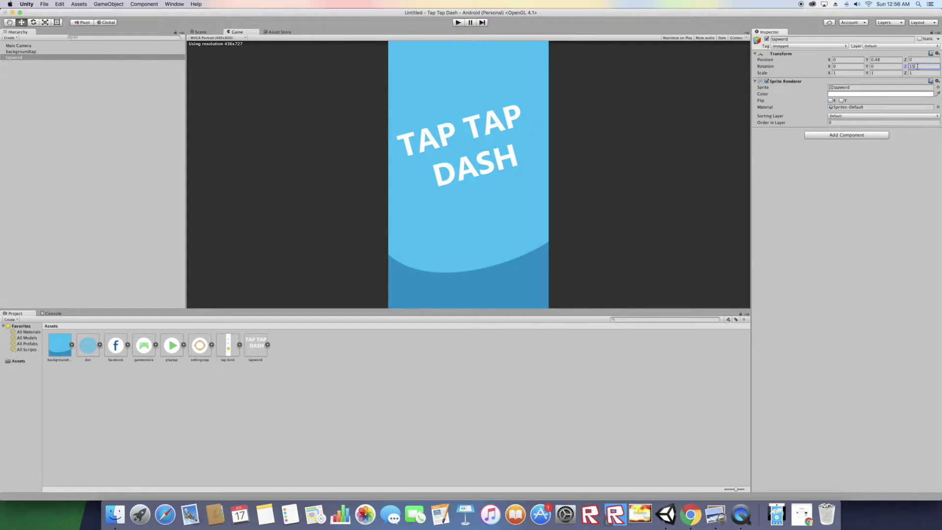
{"action": "left_click_drag", "start_coordinate": [867, 60], "coordinate": [871, 31]}
{"action": "left_click_drag", "start_coordinate": [228, 346], "coordinate": [93, 194]}
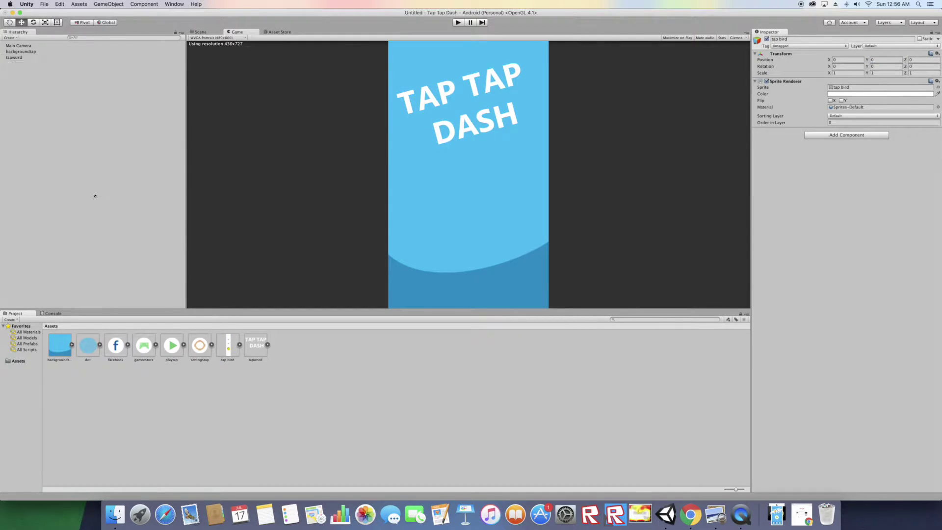
Rotate the tap bird banner to Z −72, move it up behind the title, and set Scale Y 1.58.
{"action": "left_click_drag", "start_coordinate": [909, 66], "coordinate": [216, 45]}
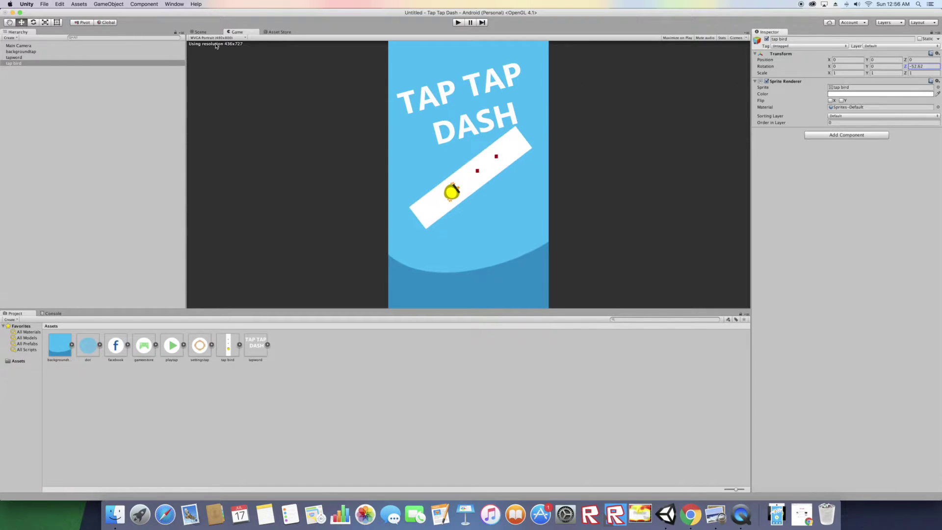
{"action": "left_click", "coordinate": [919, 66]}
{"action": "type", "text": "-72"}
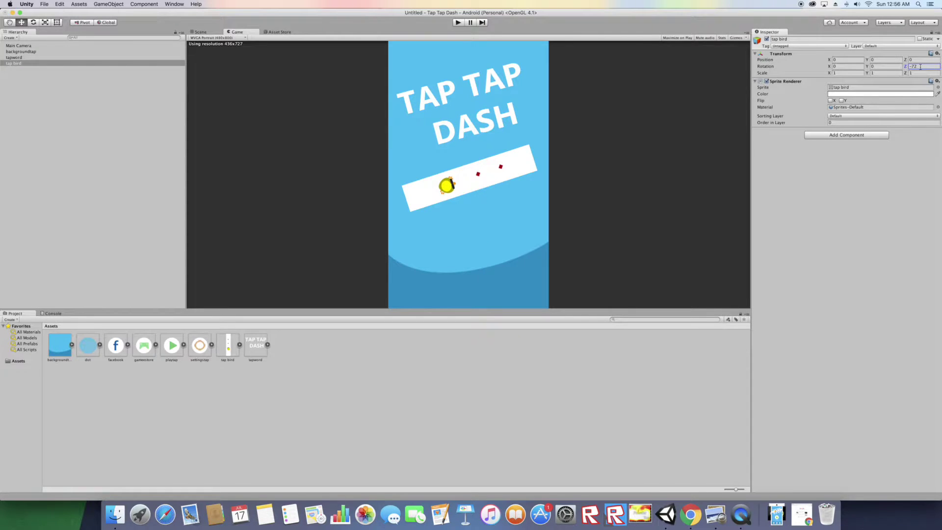
{"action": "left_click_drag", "start_coordinate": [867, 59], "coordinate": [864, 20]}
{"action": "left_click", "coordinate": [871, 74]}
{"action": "type", "text": "1.5"}
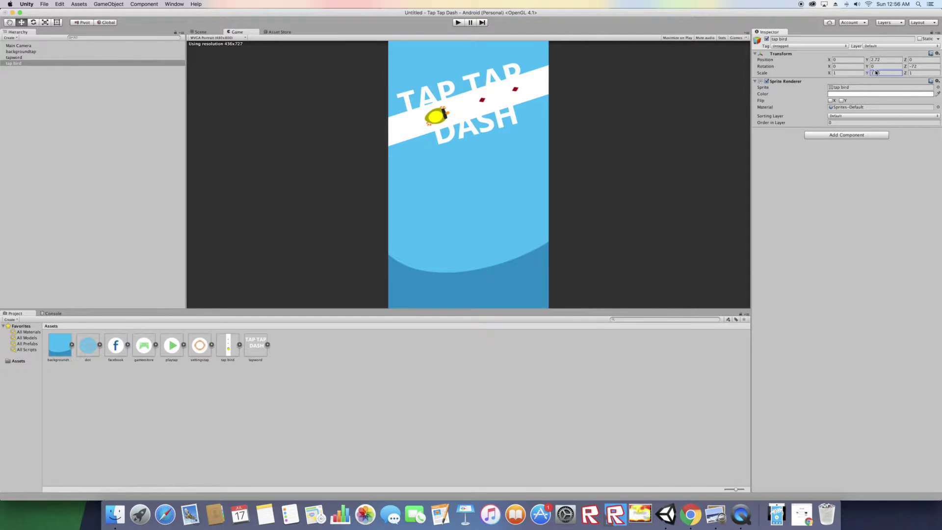
{"action": "type", "text": "8"}
Set the tapword title's Order in Layer to 1 so it draws above the banner.
{"action": "left_click", "coordinate": [14, 58]}
{"action": "left_click", "coordinate": [838, 122]}
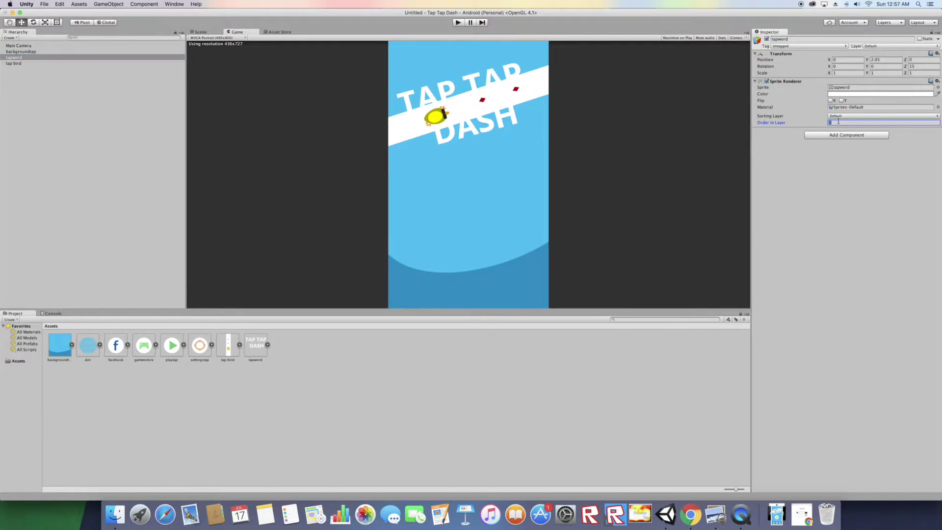
{"action": "type", "text": "1"}
Tint the tap bird banner a slightly grey white (ECF3F3).
{"action": "left_click", "coordinate": [32, 63]}
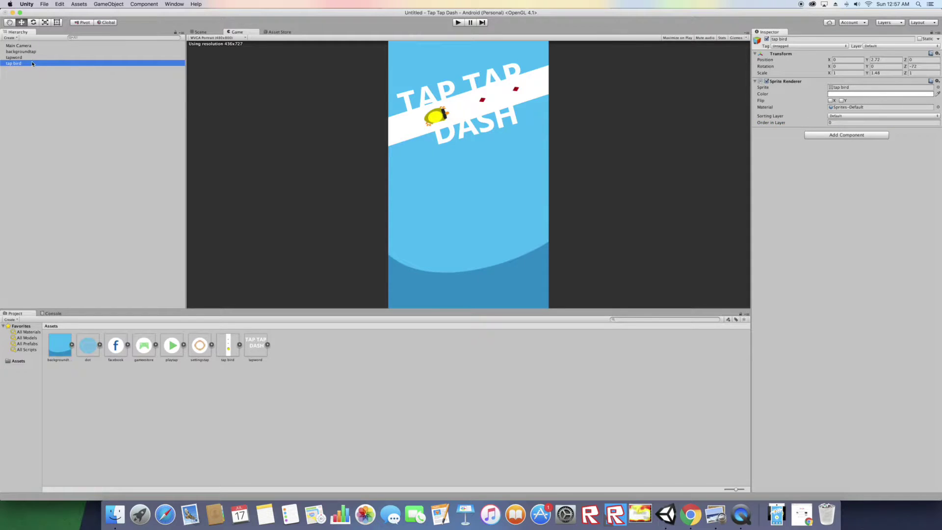
{"action": "left_click", "coordinate": [879, 94]}
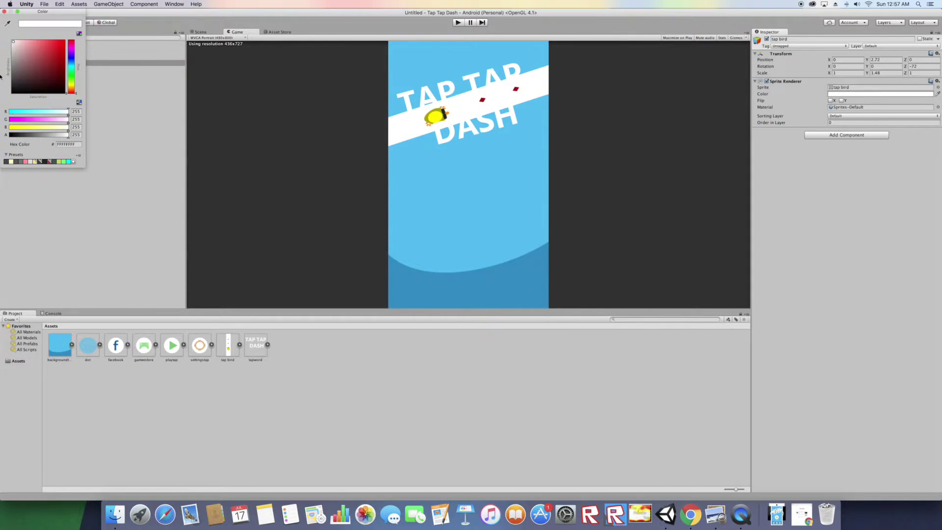
{"action": "left_click", "coordinate": [12, 46]}
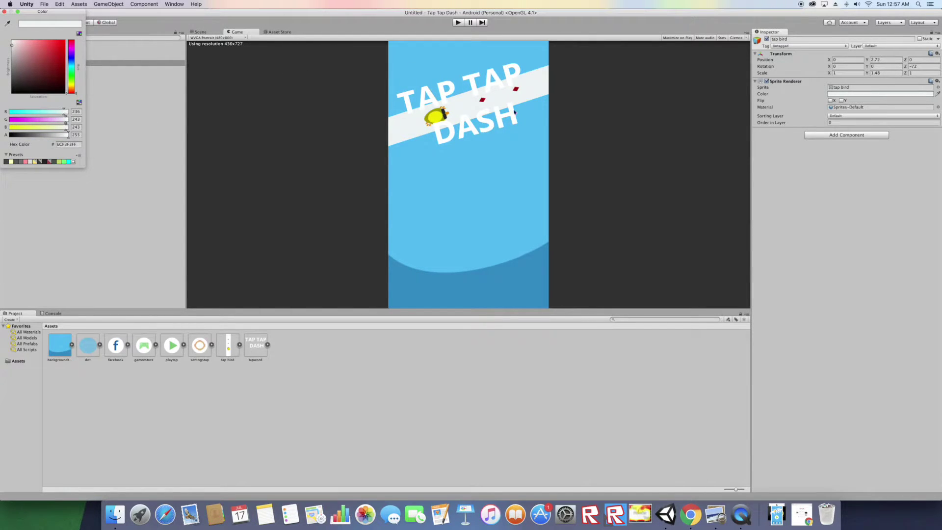
{"action": "key", "text": "Escape"}
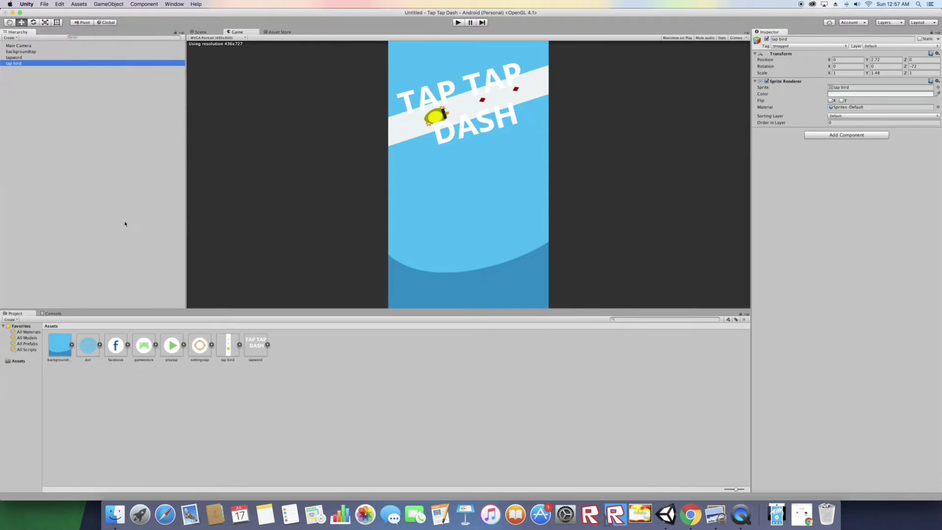
Create a UI Button, adding a Canvas and EventSystem to the scene.
{"action": "left_click", "coordinate": [108, 4]}
{"action": "mouse_move", "coordinate": [115, 56]}
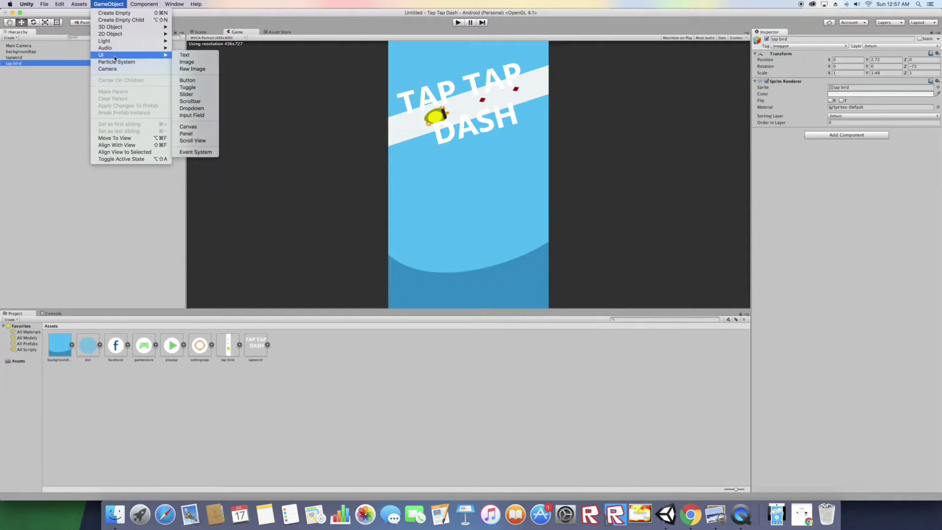
{"action": "left_click", "coordinate": [188, 80]}
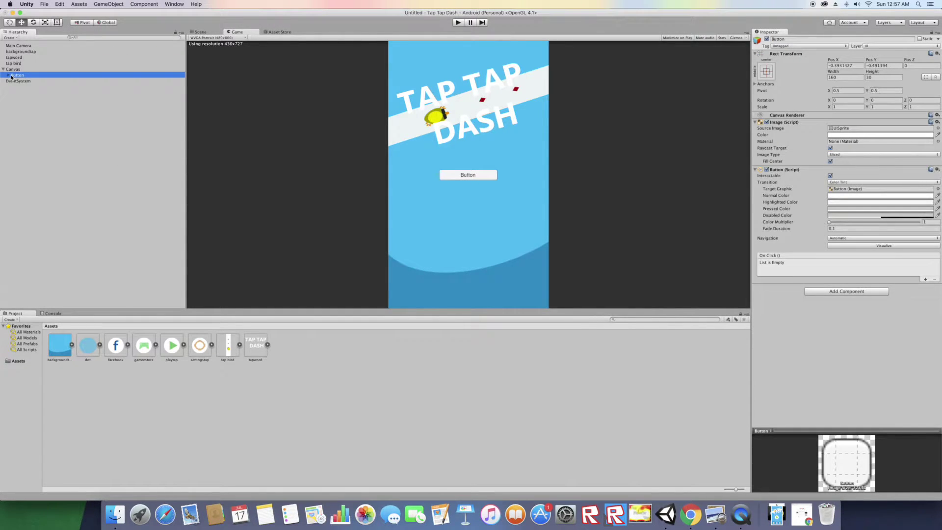
Set the Canvas Scaler's UI Scale Mode to Scale With Screen Size.
{"action": "left_click", "coordinate": [15, 69]}
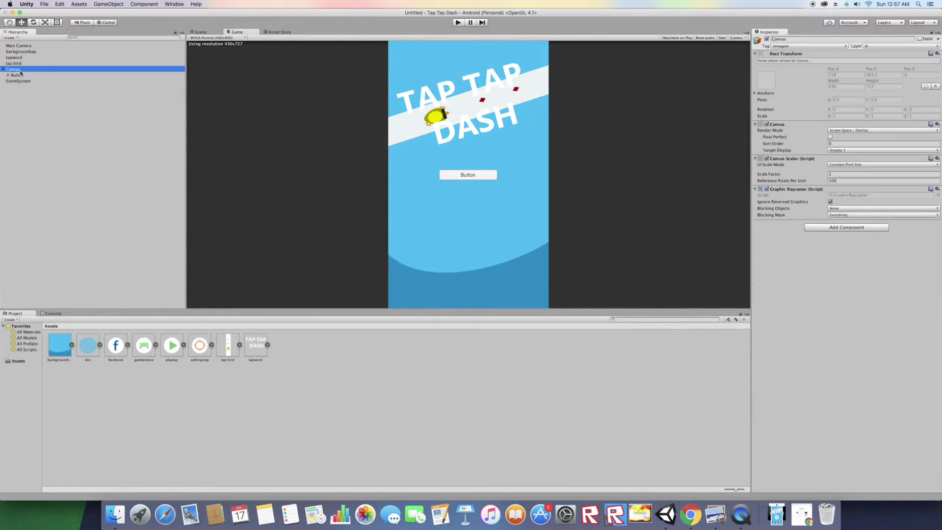
{"action": "left_click", "coordinate": [848, 165]}
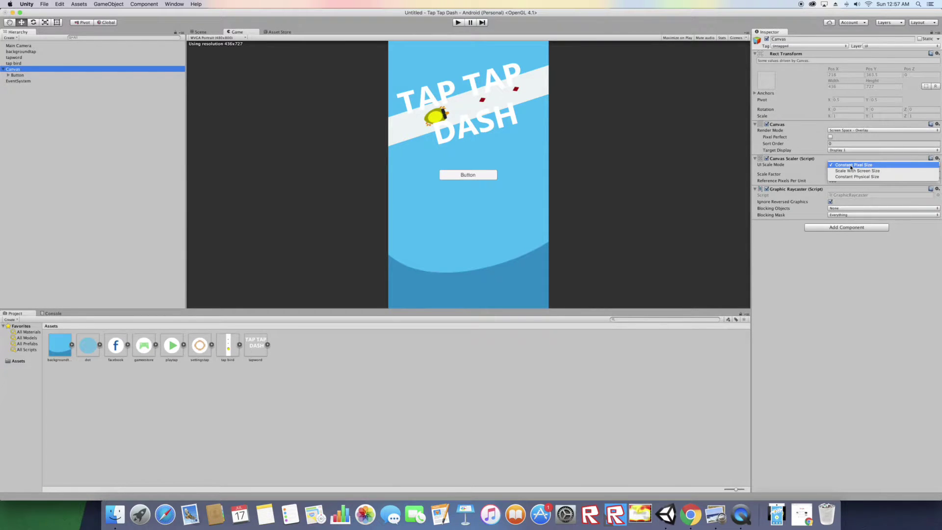
{"action": "left_click", "coordinate": [849, 172]}
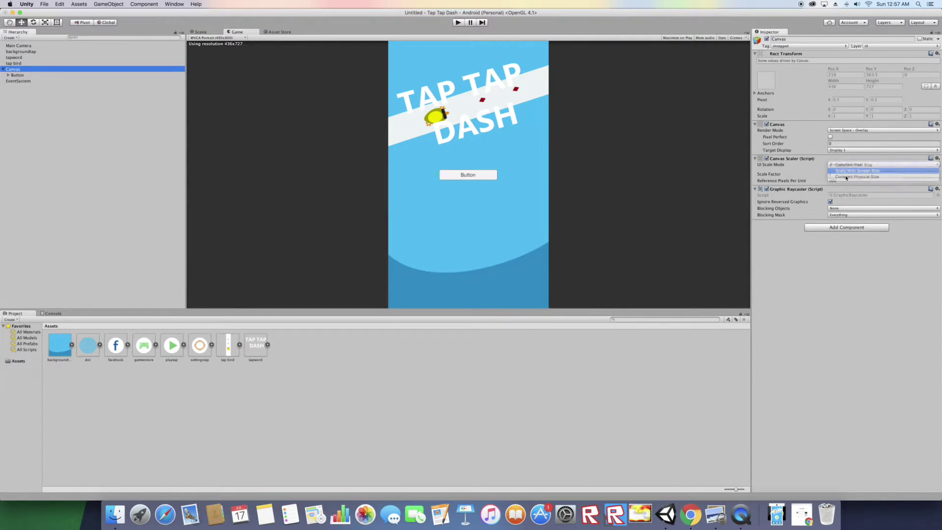
{"action": "left_click", "coordinate": [2, 75]}
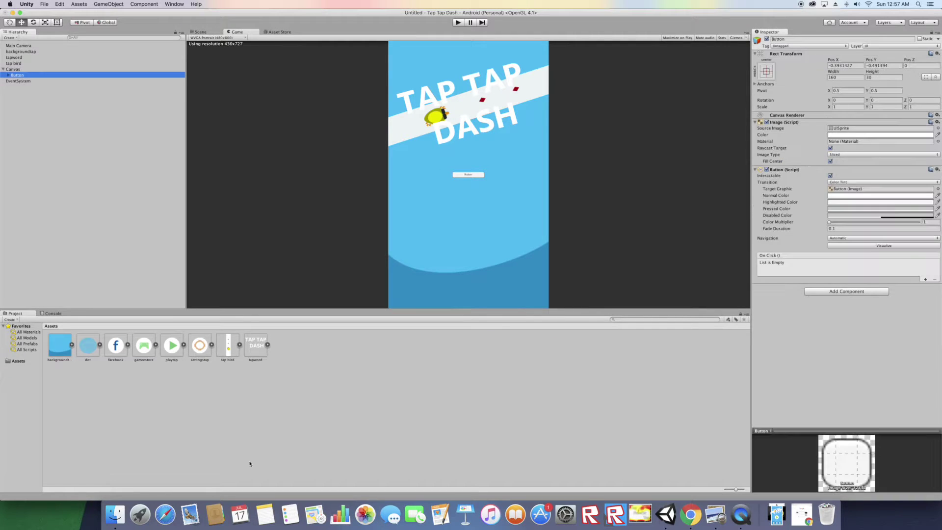
Give the Button the playtap Source Image, enlarge it, and move it down below the title.
{"action": "left_click_drag", "start_coordinate": [172, 350], "coordinate": [855, 137]}
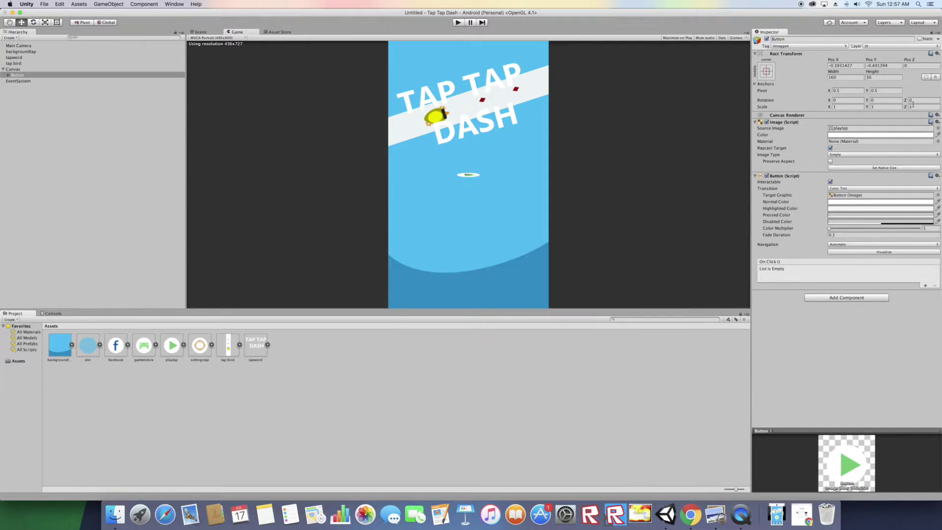
{"action": "left_click_drag", "start_coordinate": [872, 72], "coordinate": [903, 71]}
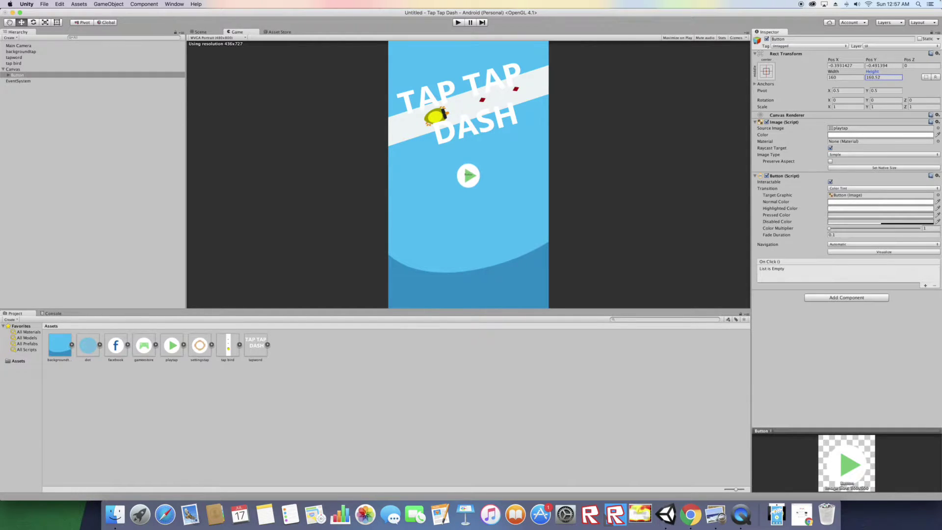
{"action": "left_click_drag", "start_coordinate": [834, 71], "coordinate": [912, 75]}
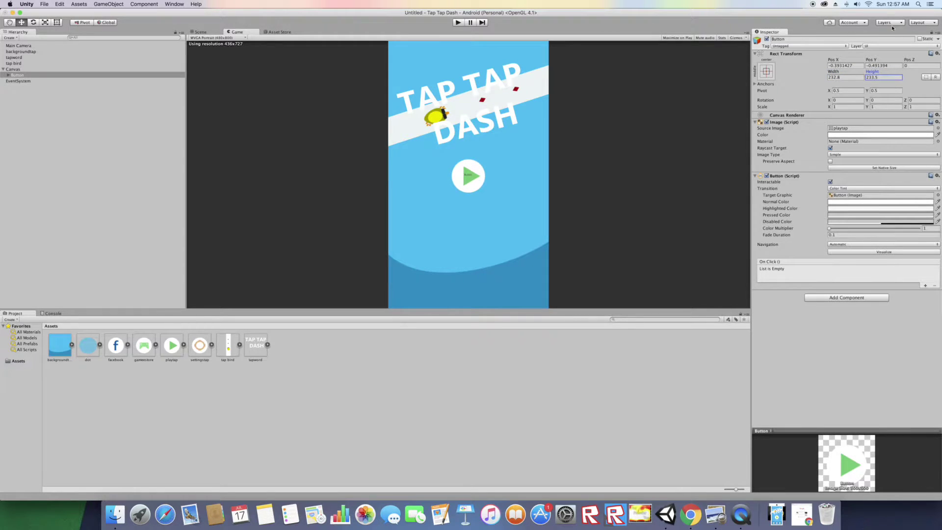
{"action": "left_click_drag", "start_coordinate": [842, 72], "coordinate": [880, 16]}
{"action": "left_click_drag", "start_coordinate": [866, 61], "coordinate": [844, 105]}
Compare with the reference screenshot and fine-tune the play button to about 374 × 304.
{"action": "left_click", "coordinate": [716, 514]}
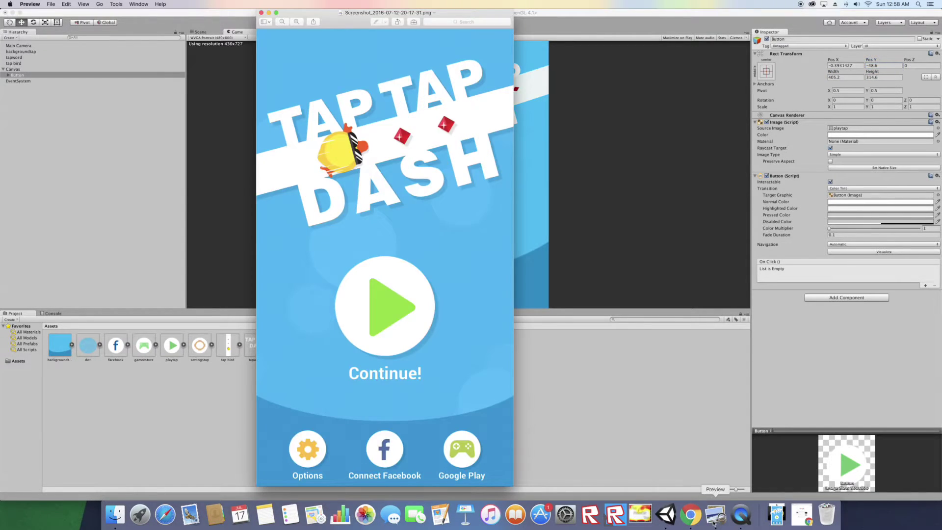
{"action": "left_click", "coordinate": [268, 13]}
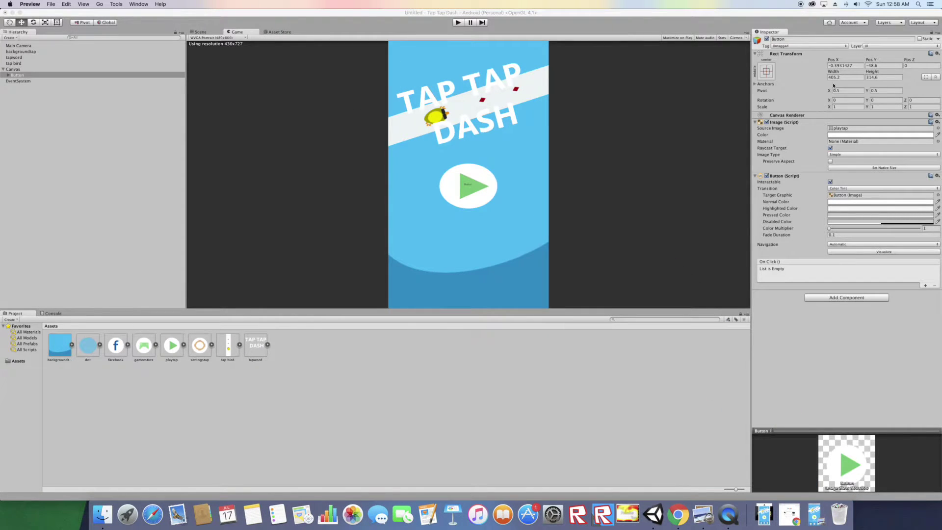
{"action": "left_click_drag", "start_coordinate": [837, 74], "coordinate": [812, 76]}
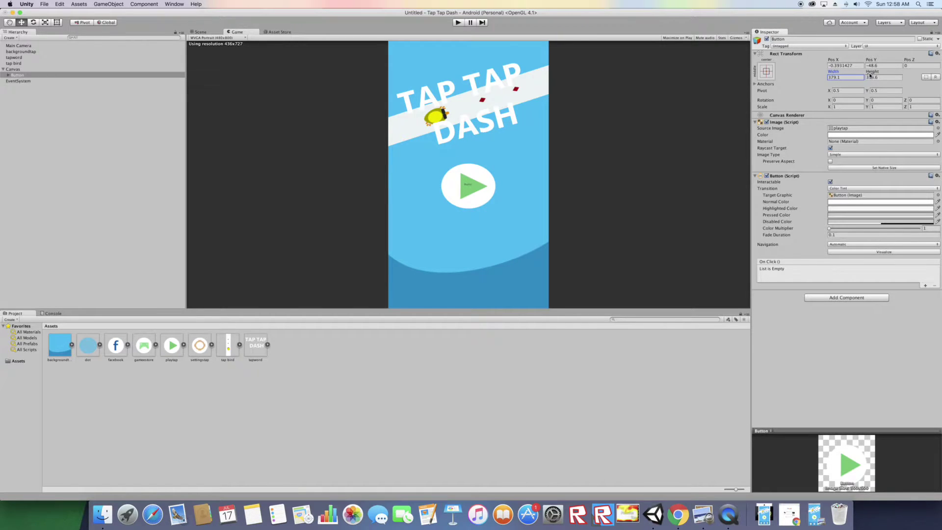
{"action": "left_click_drag", "start_coordinate": [870, 74], "coordinate": [829, 75]}
Select the Button's Text child and change its wording to 'continue'.
{"action": "left_click", "coordinate": [7, 75]}
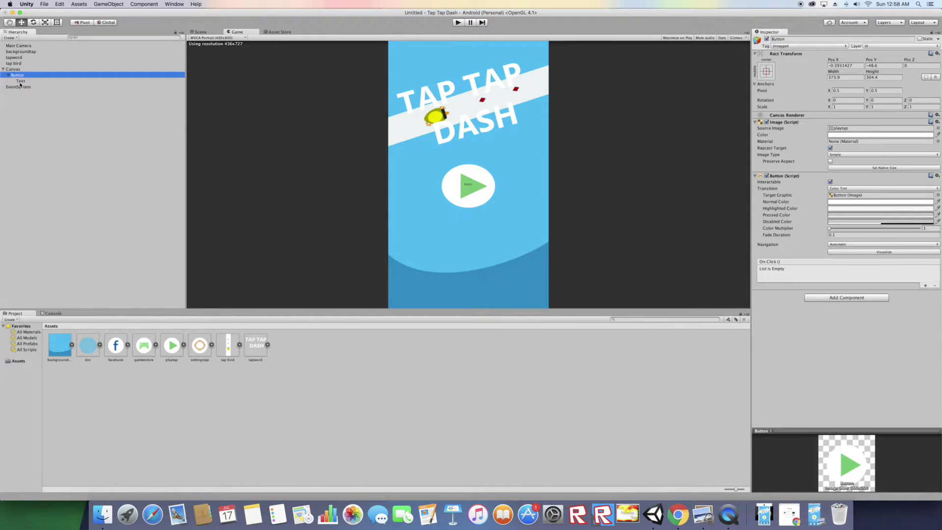
{"action": "left_click", "coordinate": [20, 81]}
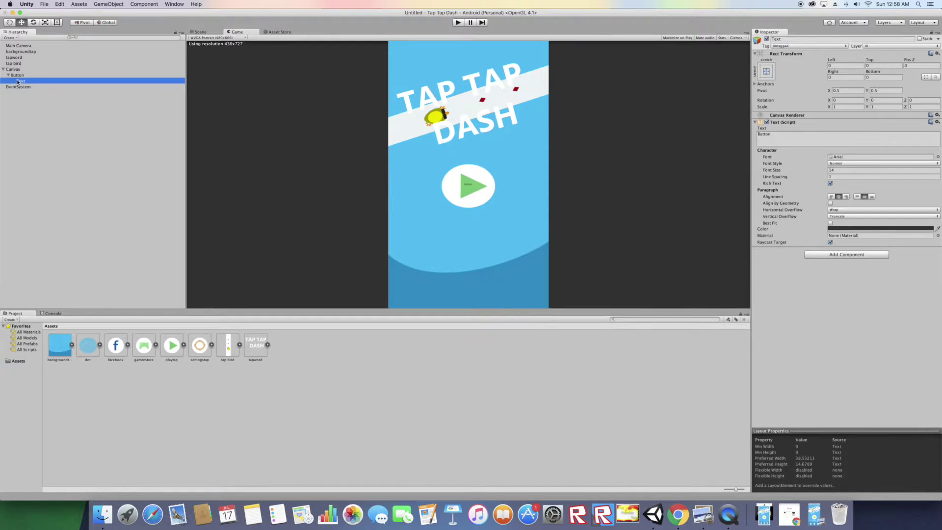
{"action": "left_click", "coordinate": [811, 138]}
{"action": "type", "text": "con"}
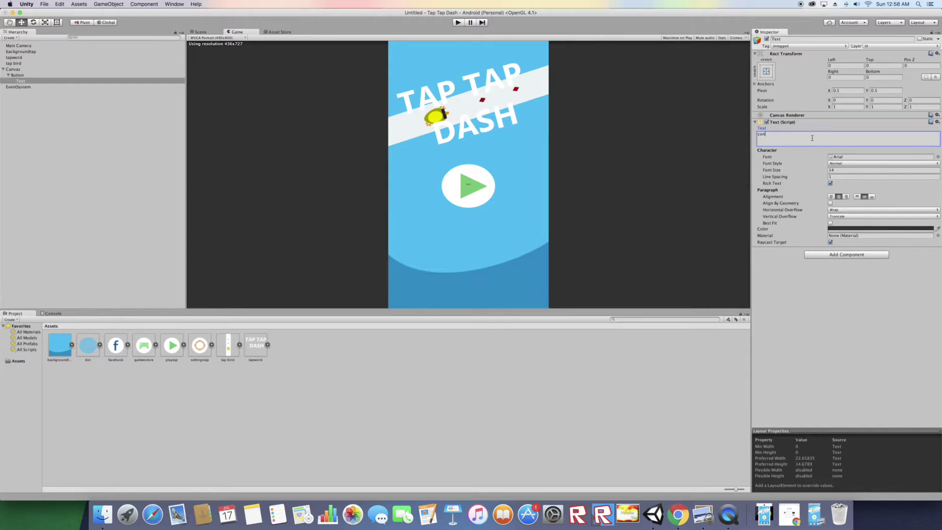
{"action": "type", "text": "tinue"}
{"action": "key", "text": "Return"}
Move the label below the play circle, bump the font to 19, and set Top offset 0.
{"action": "left_click_drag", "start_coordinate": [869, 59], "coordinate": [906, 73]}
{"action": "left_click_drag", "start_coordinate": [938, 24], "coordinate": [934, 18]}
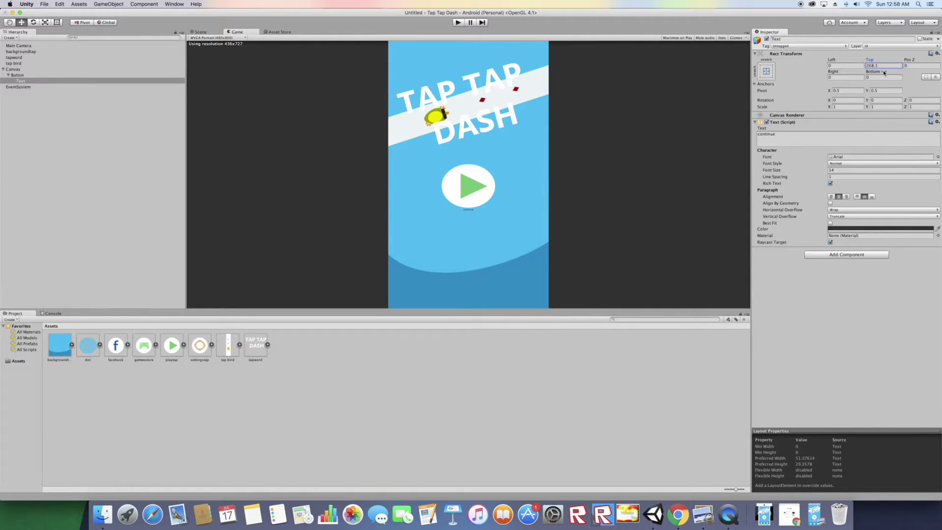
{"action": "left_click_drag", "start_coordinate": [876, 74], "coordinate": [878, 90]}
{"action": "left_click_drag", "start_coordinate": [826, 169], "coordinate": [831, 175]}
{"action": "left_click_drag", "start_coordinate": [873, 72], "coordinate": [729, 150]}
{"action": "left_click", "coordinate": [883, 67]}
{"action": "left_click", "coordinate": [884, 66]}
{"action": "double_click", "coordinate": [883, 65]}
{"action": "type", "text": "0"}
{"action": "key", "text": "Return"}
Set the label's Bottom offset to 7.25, lower it further, and enlarge the font to 37.
{"action": "double_click", "coordinate": [883, 64]}
{"action": "left_click", "coordinate": [881, 77]}
{"action": "type", "text": "7.25"}
{"action": "left_click_drag", "start_coordinate": [872, 71], "coordinate": [246, 529]}
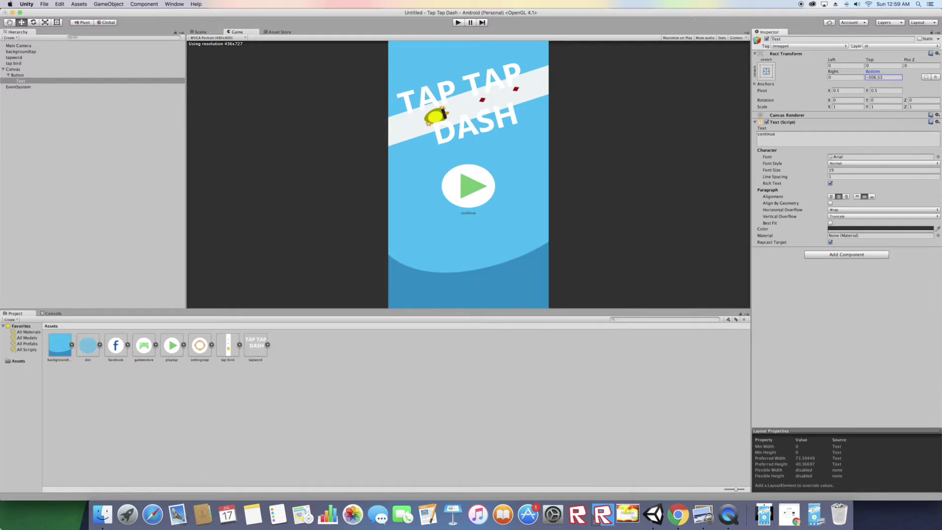
{"action": "left_click_drag", "start_coordinate": [246, 529], "coordinate": [160, 450]}
{"action": "left_click_drag", "start_coordinate": [828, 171], "coordinate": [838, 171]}
Make the label read 'continue!' at font size 33 in white.
{"action": "left_click", "coordinate": [817, 139]}
{"action": "type", "text": "!"}
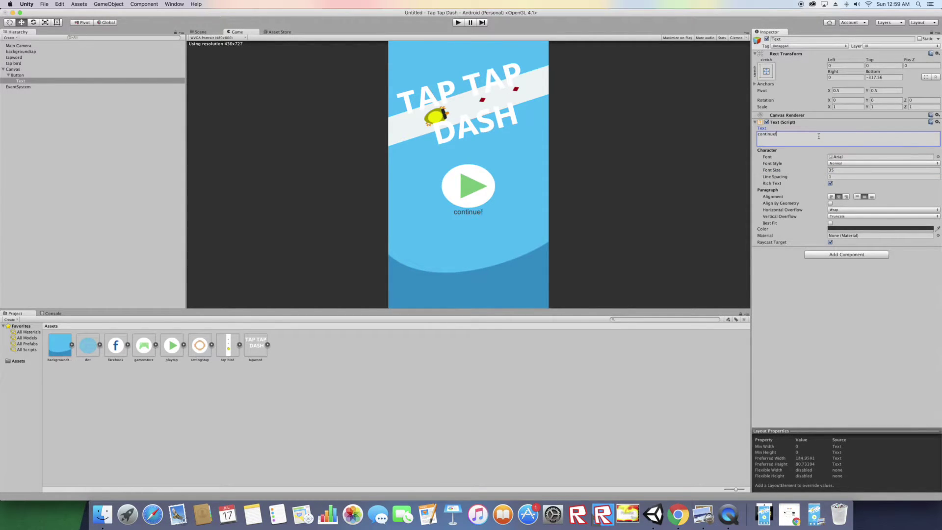
{"action": "left_click_drag", "start_coordinate": [827, 171], "coordinate": [825, 171]}
{"action": "left_click", "coordinate": [852, 229]}
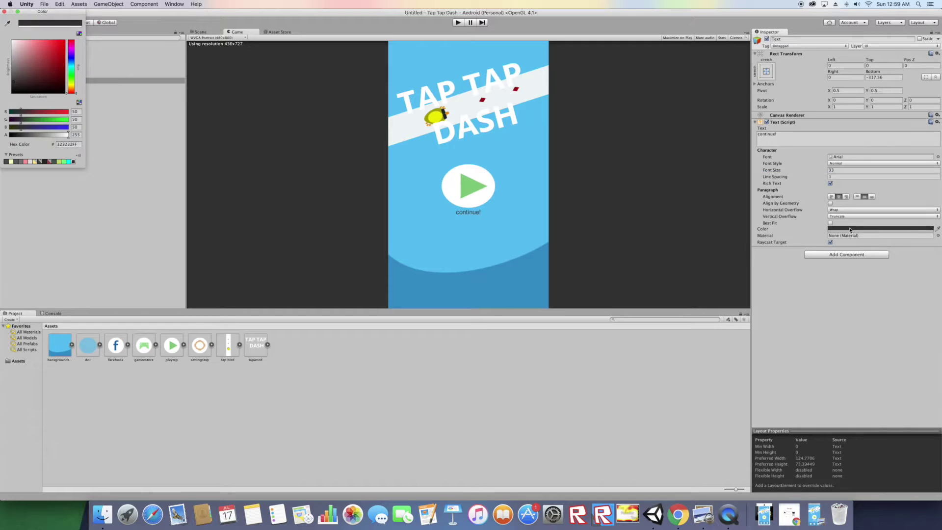
{"action": "left_click_drag", "start_coordinate": [43, 49], "coordinate": [1, 13]}
{"action": "left_click", "coordinate": [460, 172]}
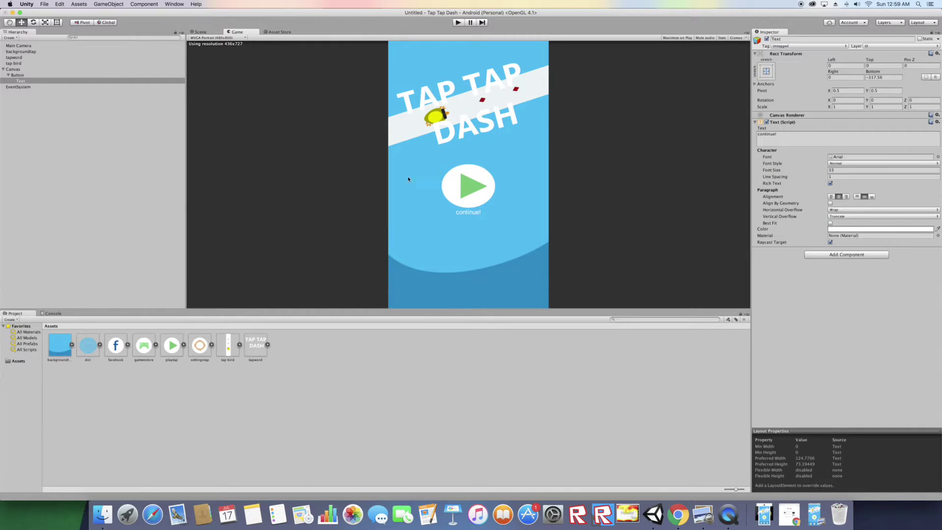
{"action": "left_click", "coordinate": [20, 76]}
Duplicate the Button and shrink Button (1) to 177.7 × 139.2 at X −248.6, Y −559.82.
{"action": "right_click", "coordinate": [20, 77]}
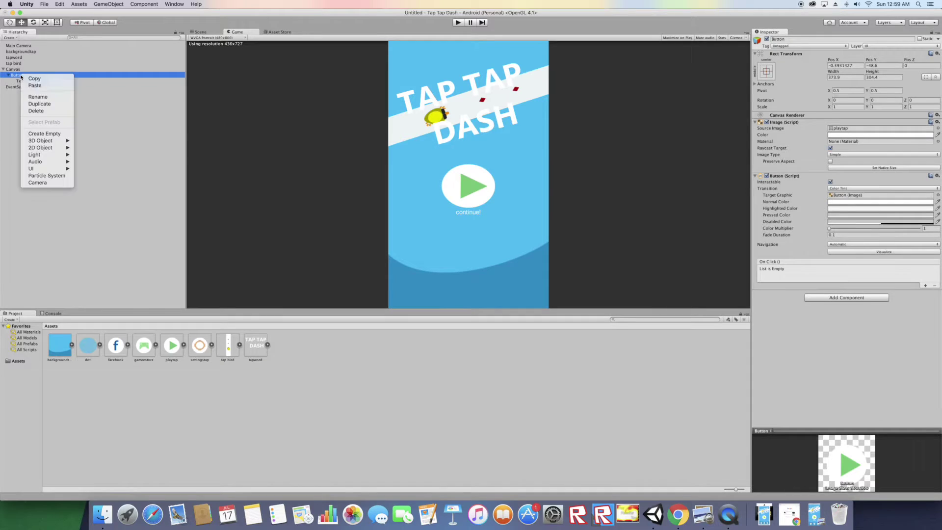
{"action": "left_click", "coordinate": [40, 103]}
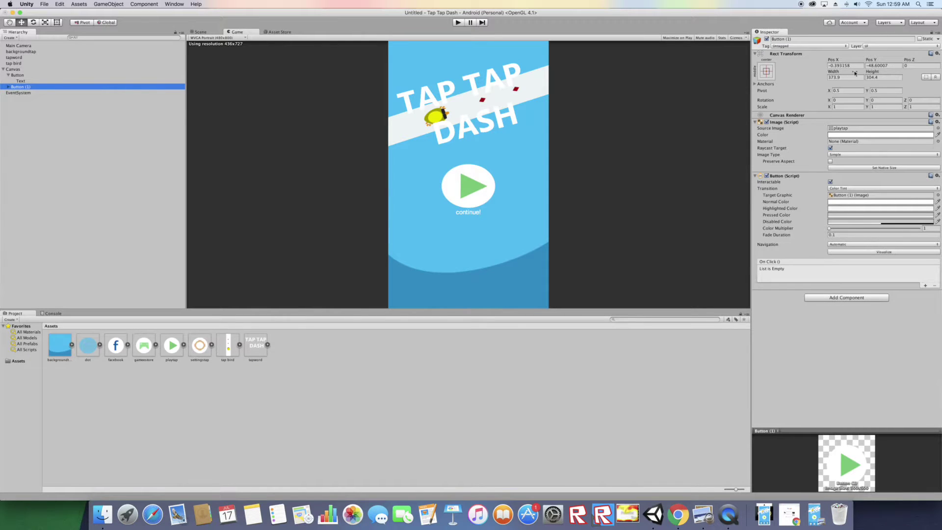
{"action": "left_click_drag", "start_coordinate": [869, 66], "coordinate": [400, 528]}
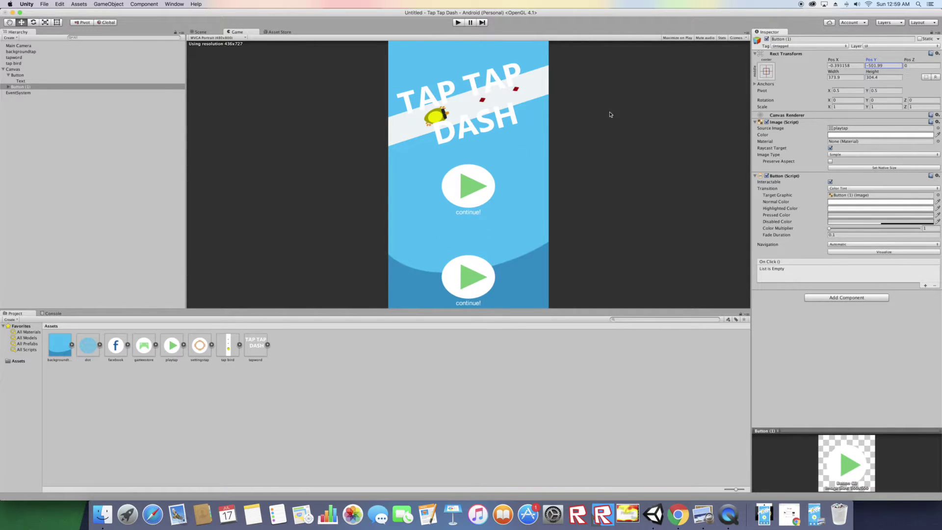
{"action": "left_click_drag", "start_coordinate": [834, 71], "coordinate": [662, 123]}
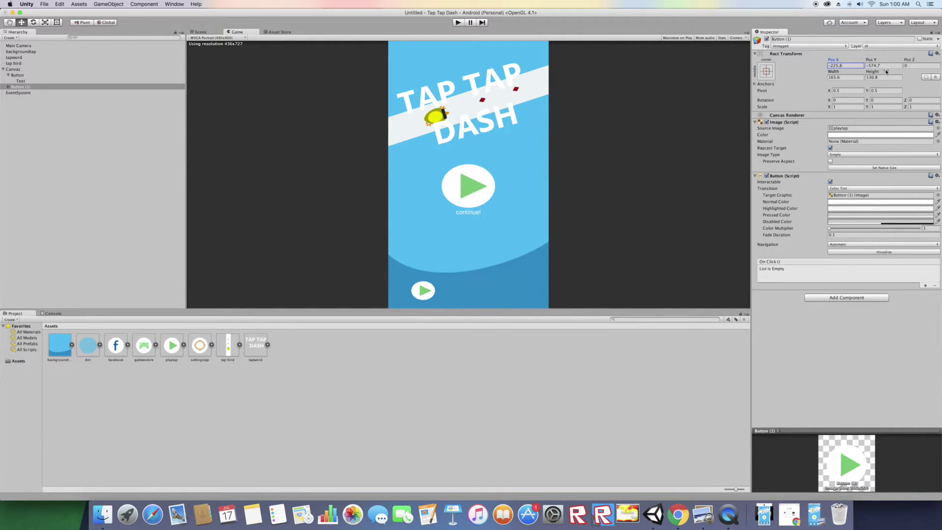
{"action": "left_click", "coordinate": [871, 60]}
{"action": "left_click_drag", "start_coordinate": [872, 60], "coordinate": [915, 25]}
{"action": "left_click_drag", "start_coordinate": [840, 60], "coordinate": [889, 63]}
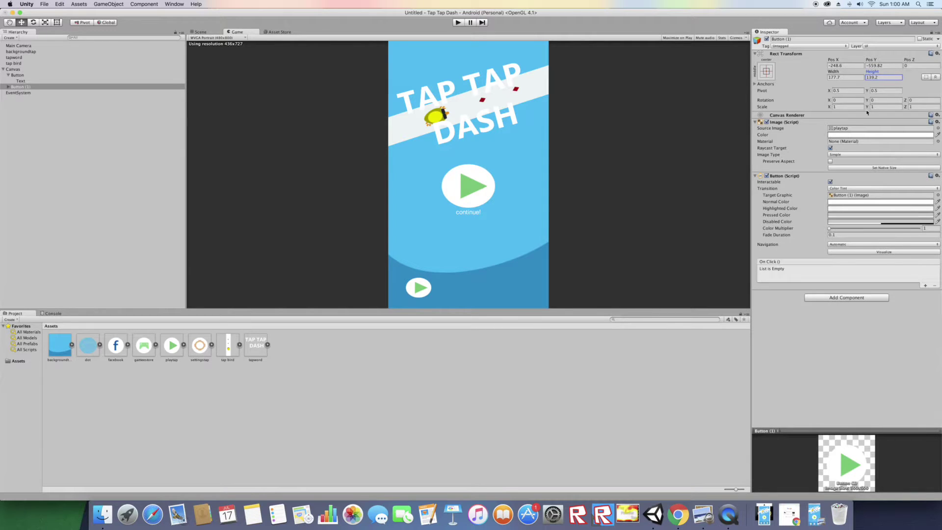
{"action": "left_click", "coordinate": [7, 86]}
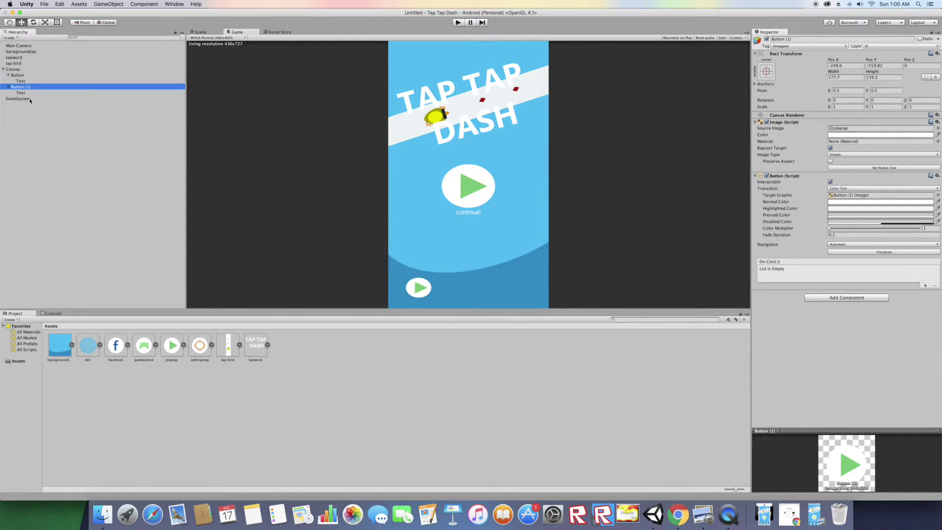
Select Button (1)'s text label, shift its Top offset, and check the reference screenshot.
{"action": "left_click", "coordinate": [20, 93]}
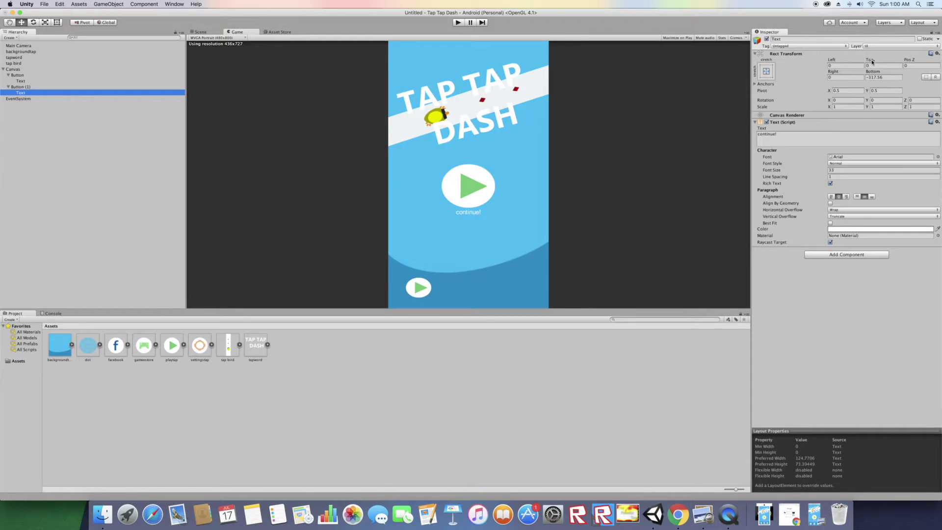
{"action": "left_click_drag", "start_coordinate": [871, 63], "coordinate": [726, 100]}
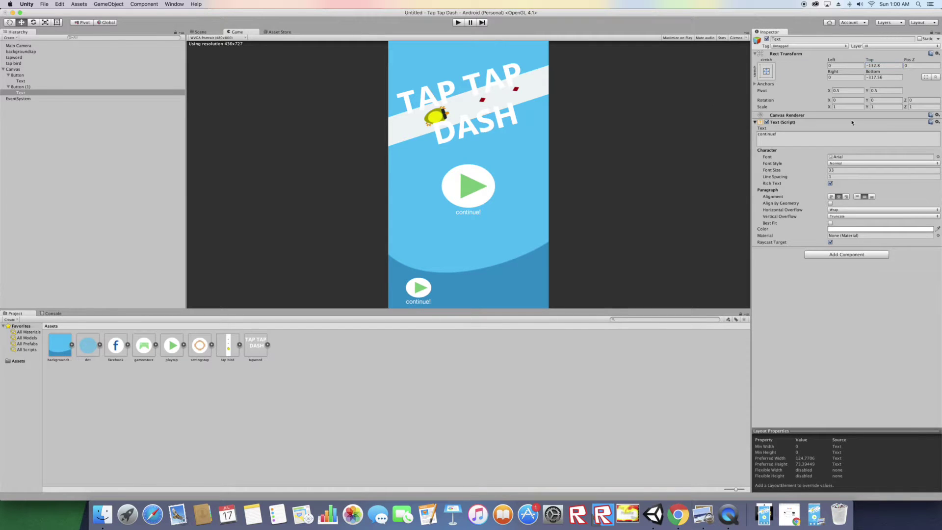
{"action": "left_click", "coordinate": [824, 122]}
{"action": "left_click", "coordinate": [755, 122]}
{"action": "left_click", "coordinate": [705, 520]}
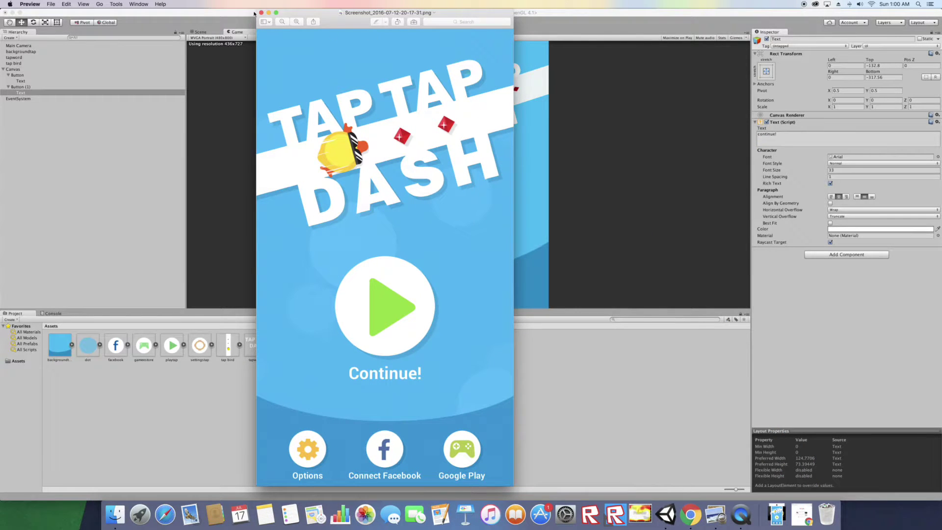
{"action": "left_click", "coordinate": [268, 12]}
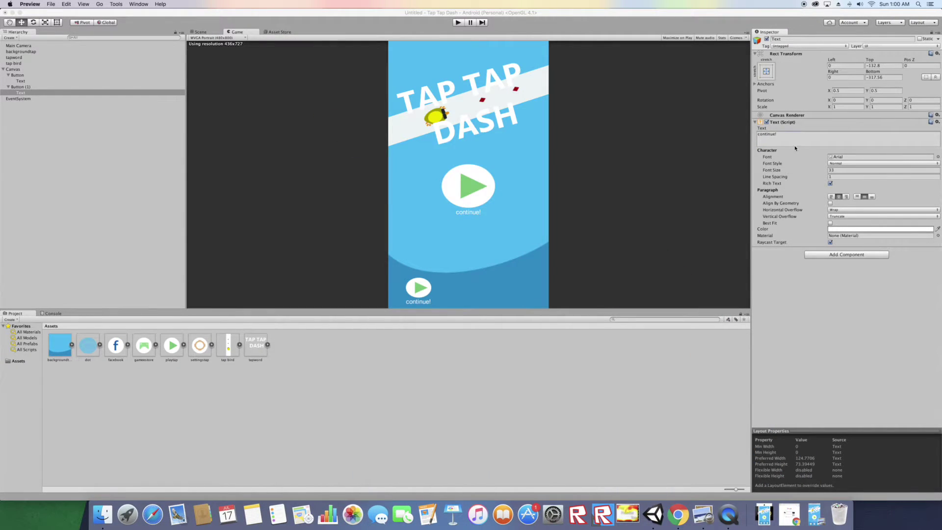
{"action": "left_click", "coordinate": [792, 137]}
Change the label from 'continue!' to 'options' at font size 26, refining its vertical position.
{"action": "key", "text": "super+a"}
{"action": "type", "text": "options"}
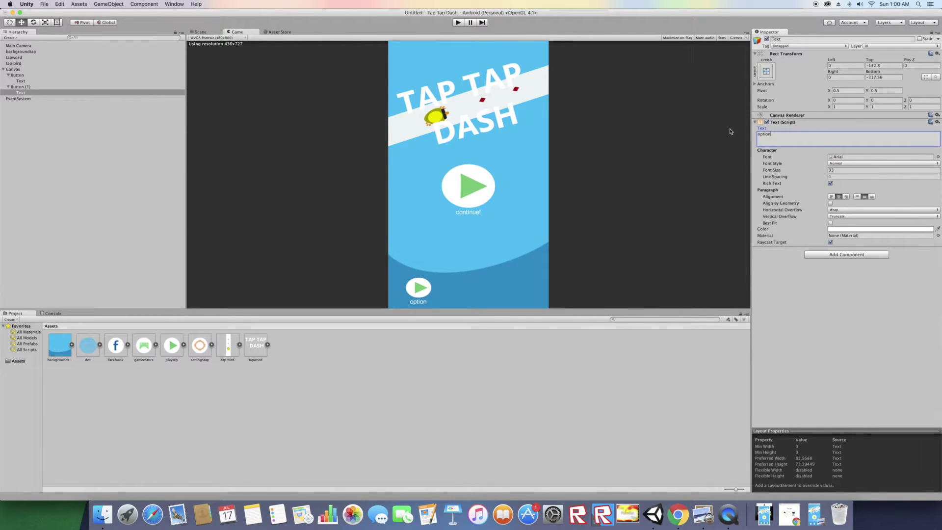
{"action": "key", "text": "Return"}
{"action": "left_click_drag", "start_coordinate": [868, 64], "coordinate": [940, 1]}
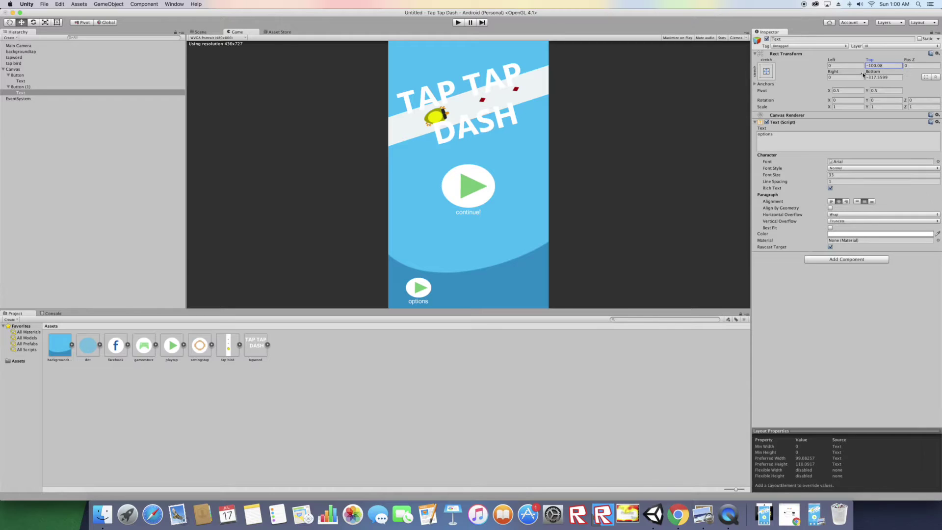
{"action": "left_click_drag", "start_coordinate": [828, 175], "coordinate": [823, 177]}
{"action": "left_click_drag", "start_coordinate": [870, 61], "coordinate": [750, 247]}
Duplicate the options button twice in the Hierarchy, creating Button (2) and Button (3).
{"action": "right_click", "coordinate": [28, 88]}
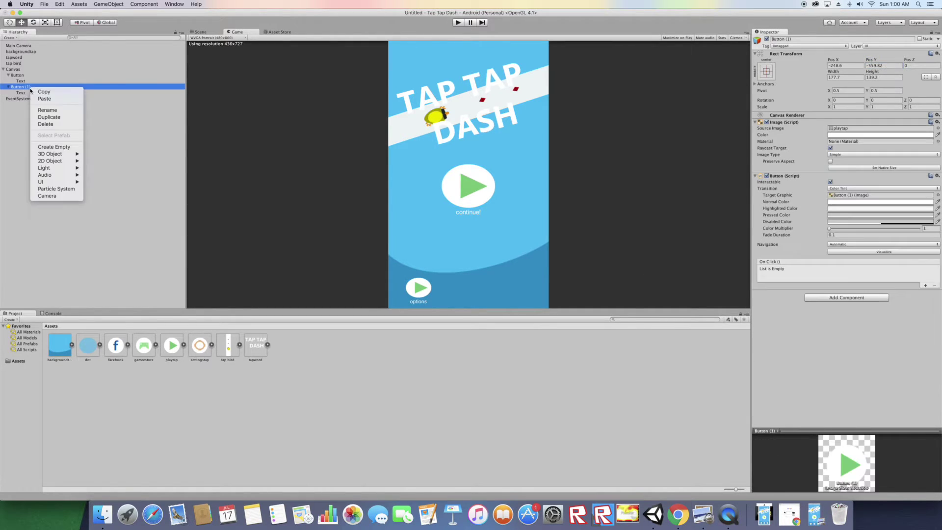
{"action": "left_click", "coordinate": [49, 119]}
{"action": "right_click", "coordinate": [22, 98]}
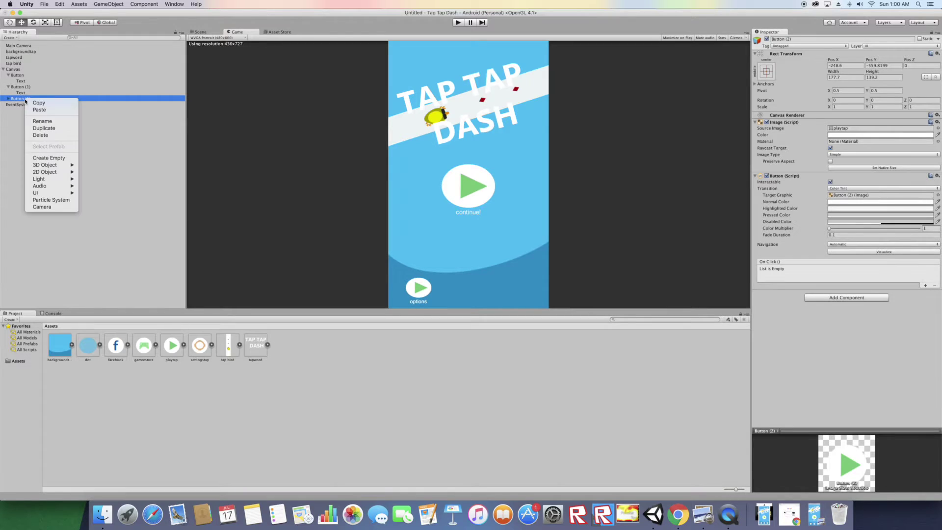
{"action": "left_click", "coordinate": [44, 128]}
Move Button (3) to the bottom right and Button (2) to the bottom centre via Pos X.
{"action": "left_click_drag", "start_coordinate": [832, 60], "coordinate": [940, 121]}
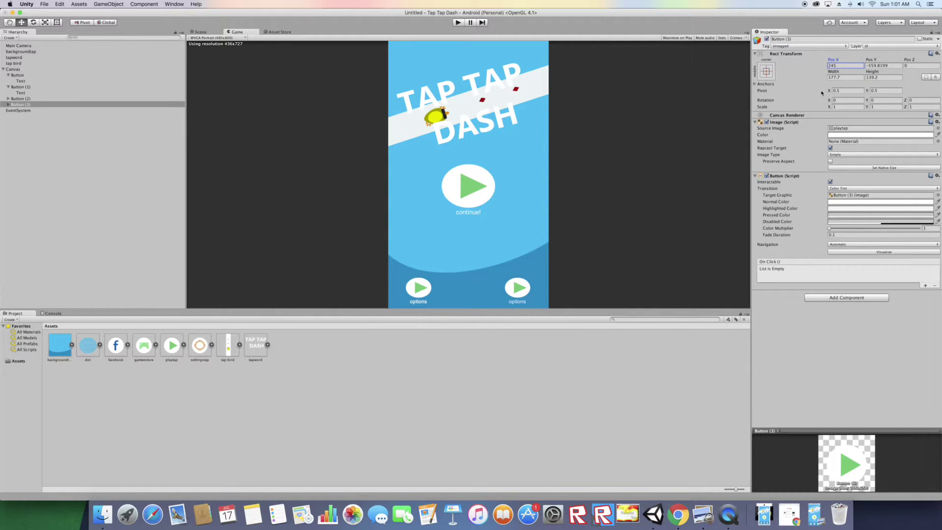
{"action": "left_click_drag", "start_coordinate": [838, 62], "coordinate": [847, 69]}
{"action": "left_click", "coordinate": [23, 99]}
{"action": "left_click_drag", "start_coordinate": [836, 61], "coordinate": [926, 61]}
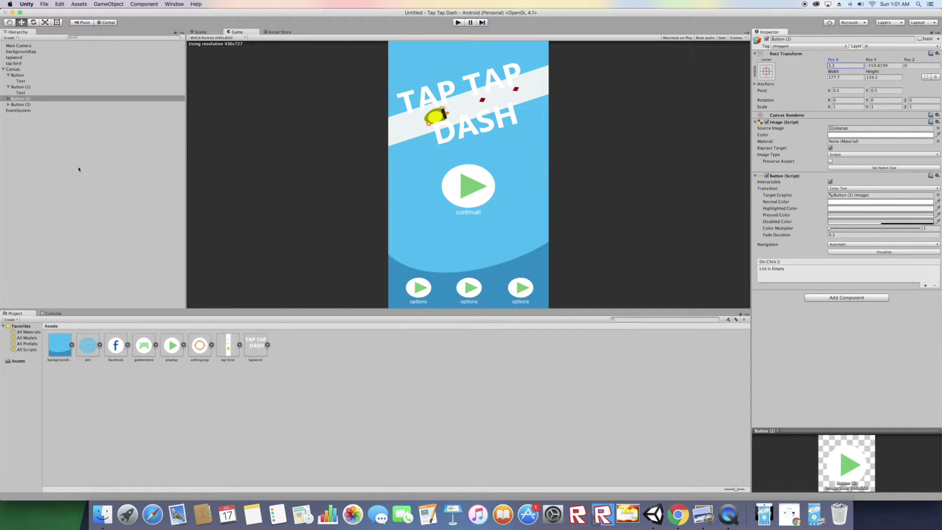
{"action": "left_click", "coordinate": [17, 74]}
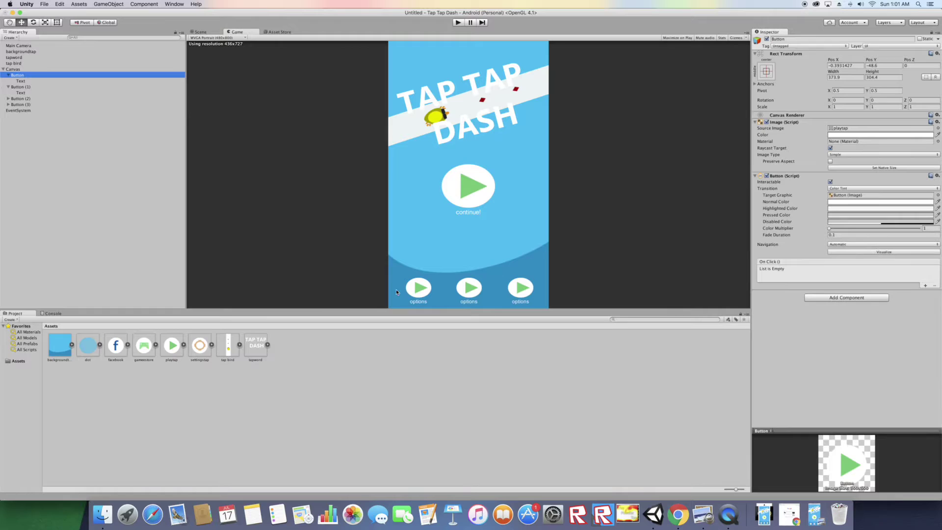
Give the bottom-left button the settingstap icon, keeping the play icon on the central button.
{"action": "left_click_drag", "start_coordinate": [199, 346], "coordinate": [838, 131]}
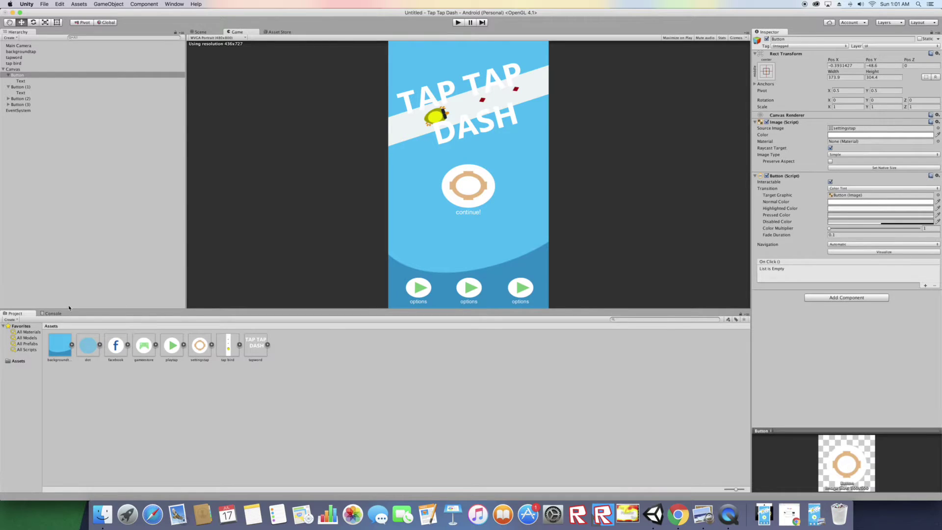
{"action": "left_click_drag", "start_coordinate": [174, 357], "coordinate": [839, 128]}
{"action": "left_click", "coordinate": [25, 87]}
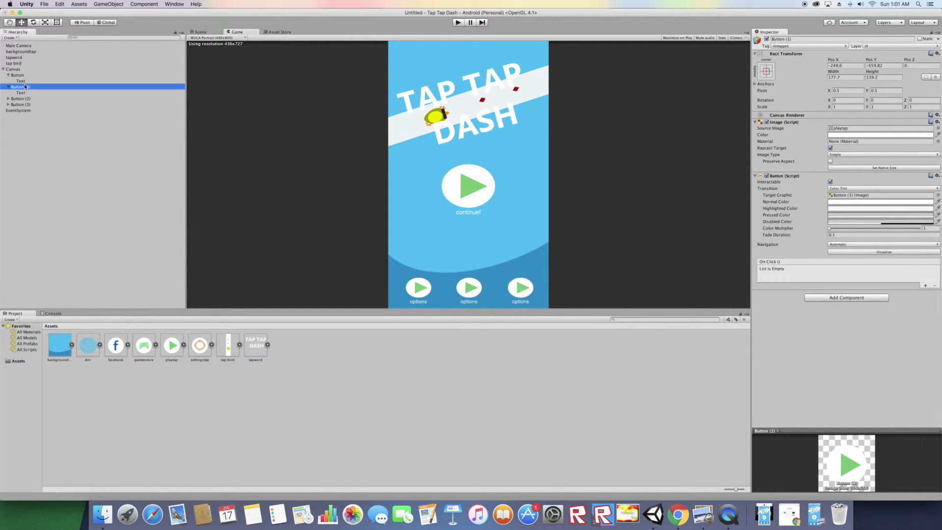
{"action": "left_click_drag", "start_coordinate": [198, 352], "coordinate": [859, 128]}
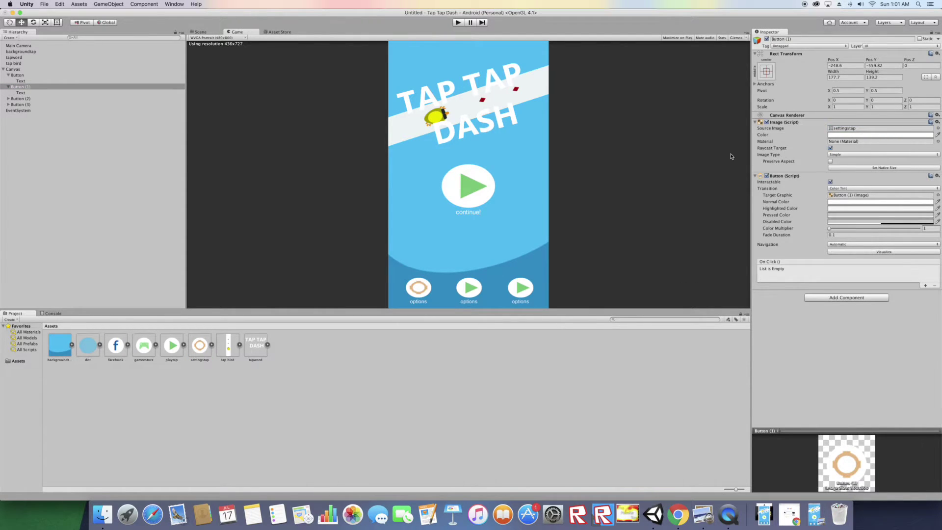
Give the middle button the facebook icon and the right button the gamestore icon.
{"action": "left_click", "coordinate": [17, 98]}
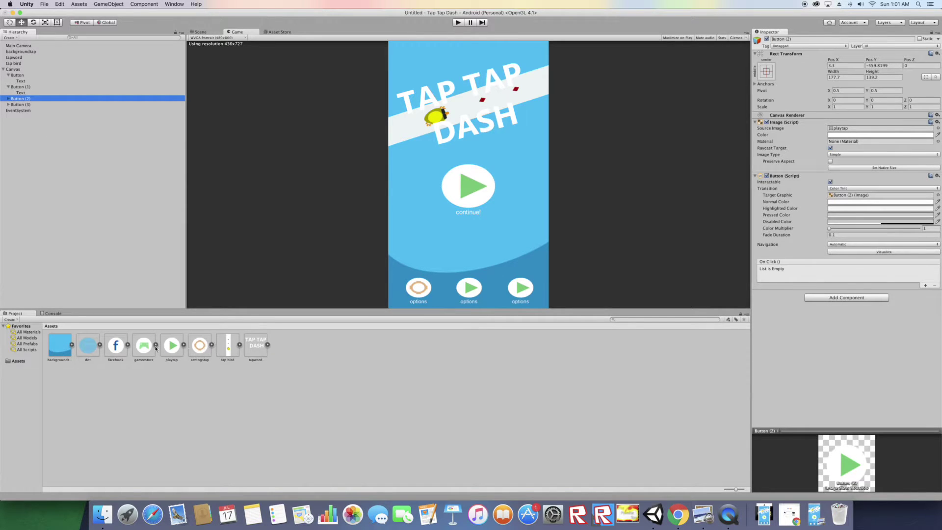
{"action": "left_click_drag", "start_coordinate": [108, 348], "coordinate": [860, 129]}
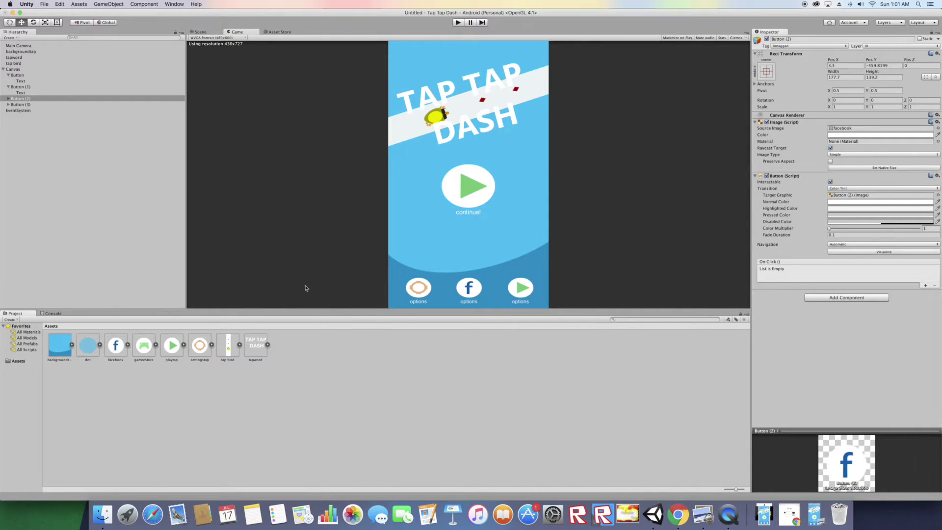
{"action": "left_click", "coordinate": [30, 105]}
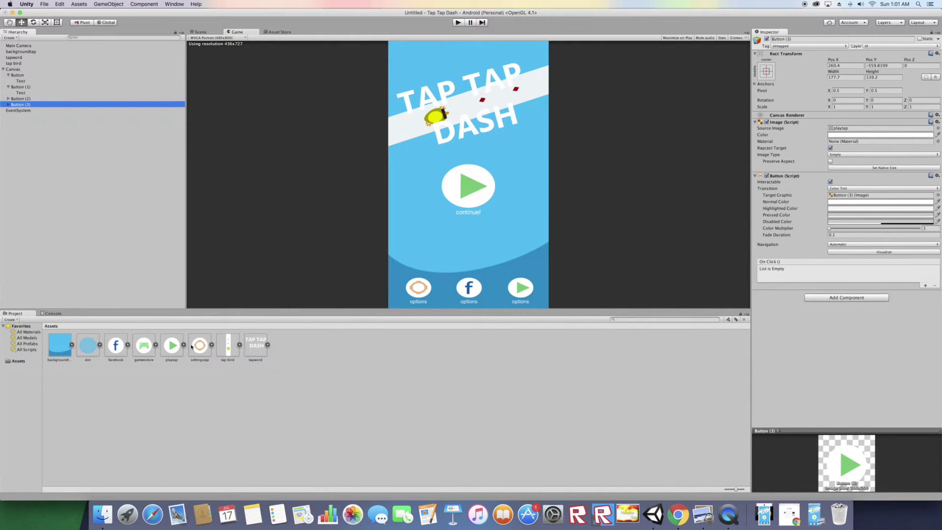
{"action": "left_click_drag", "start_coordinate": [144, 353], "coordinate": [854, 140]}
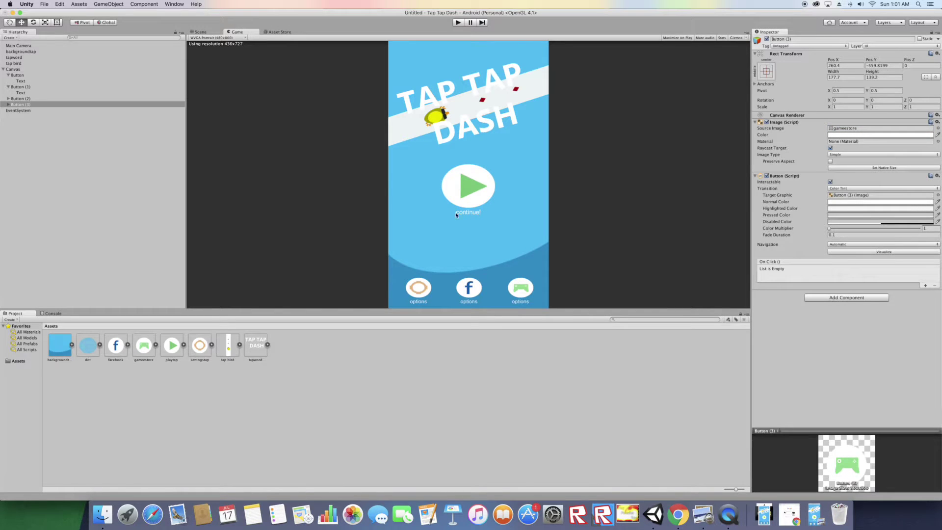
{"action": "left_click", "coordinate": [8, 98]}
Replace the middle button's 'options' label with 'connect facebook', checking the reference screenshot.
{"action": "left_click", "coordinate": [16, 105]}
{"action": "left_click", "coordinate": [779, 137]}
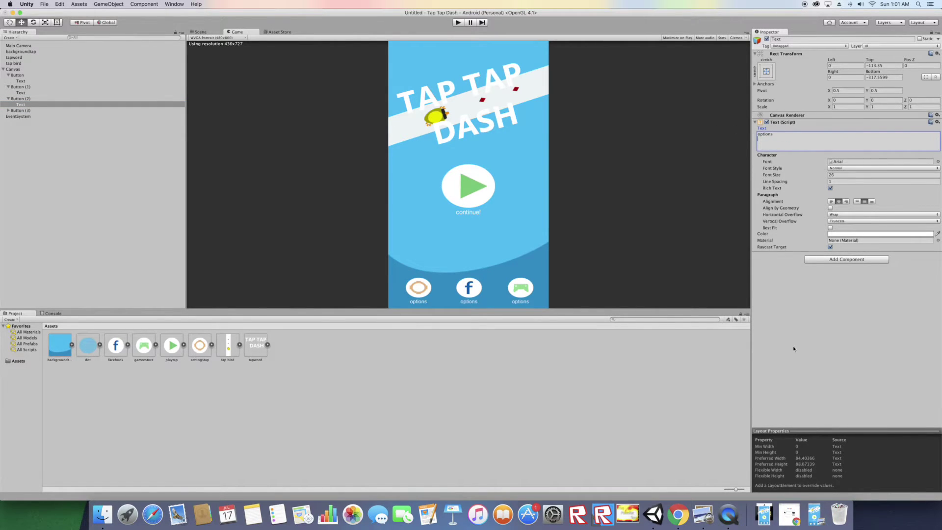
{"action": "left_click", "coordinate": [763, 514]}
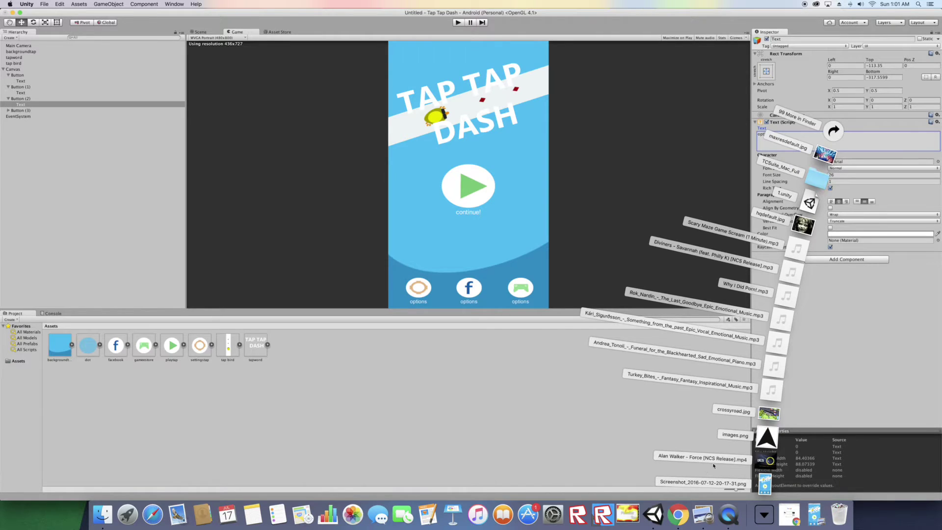
{"action": "left_click", "coordinate": [764, 484]}
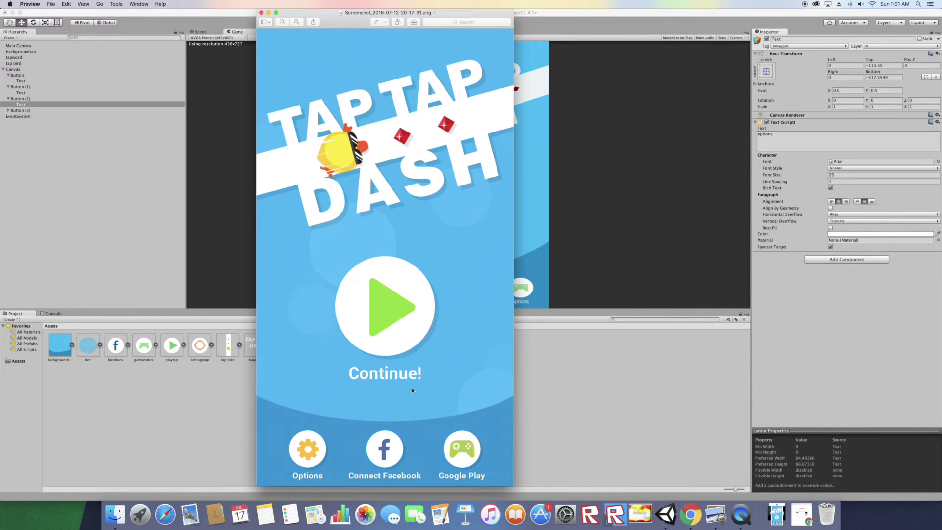
{"action": "left_click", "coordinate": [269, 12]}
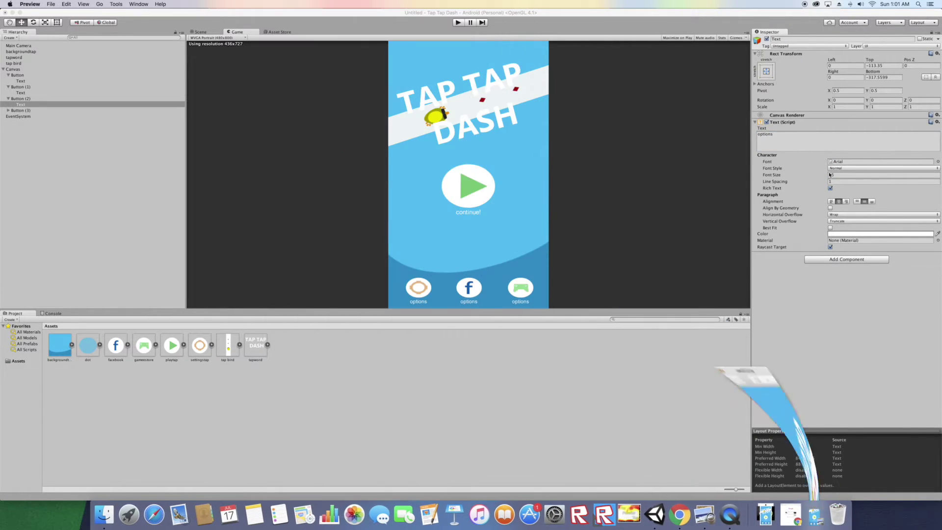
{"action": "left_click", "coordinate": [787, 134]}
{"action": "left_click_drag", "start_coordinate": [787, 134], "coordinate": [743, 133]}
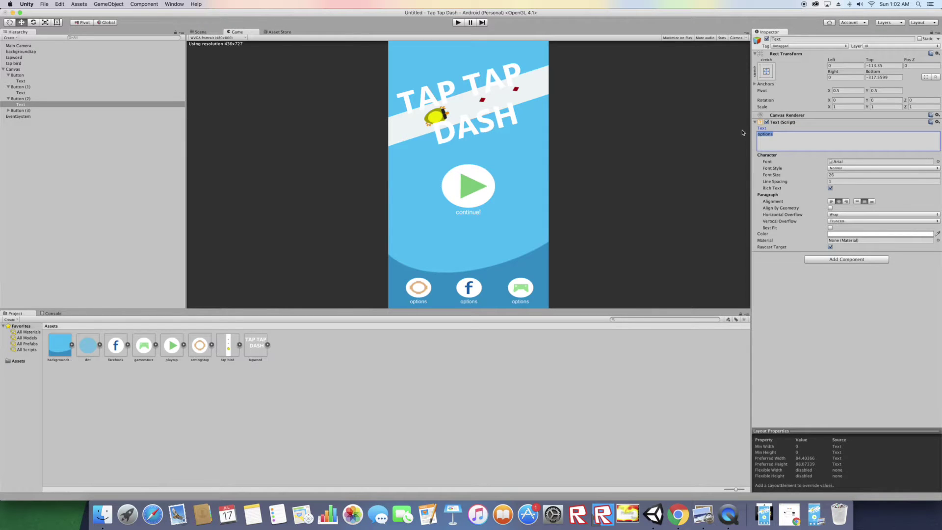
{"action": "type", "text": "connect facebook"}
Set the middle label's Right to 10.4, Font Size to 23 and Pivot X to 0.
{"action": "left_click", "coordinate": [830, 78]}
{"action": "type", "text": "10.4"}
{"action": "left_click_drag", "start_coordinate": [827, 175], "coordinate": [823, 178]}
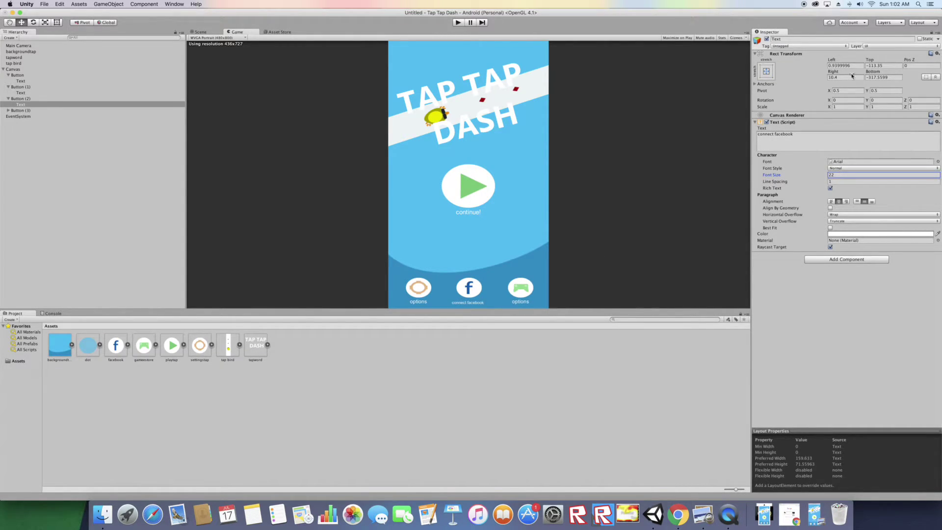
{"action": "left_click_drag", "start_coordinate": [829, 91], "coordinate": [822, 92]}
{"action": "left_click", "coordinate": [850, 91]}
{"action": "type", "text": "0"}
Change the right button's label text to 'playstore'.
{"action": "left_click", "coordinate": [8, 111]}
{"action": "left_click", "coordinate": [30, 116]}
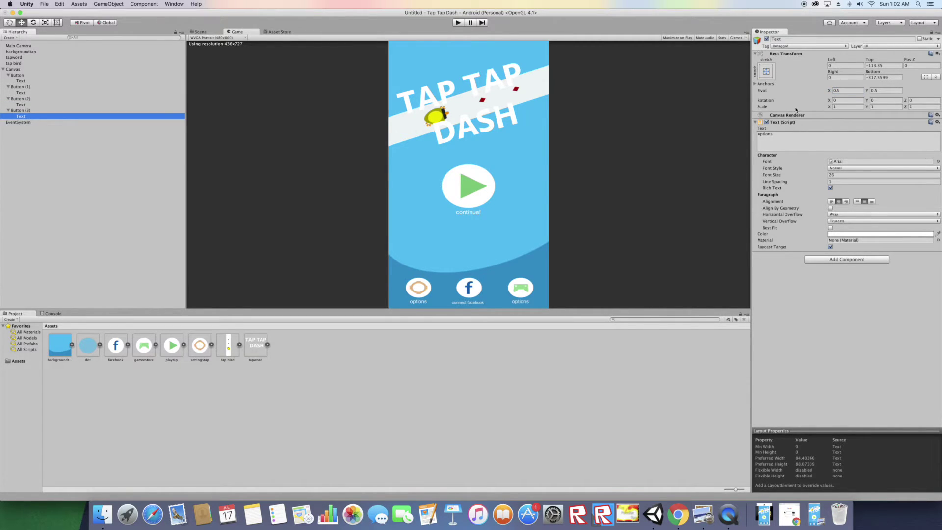
{"action": "left_click", "coordinate": [819, 138]}
{"action": "type", "text": "pl"}
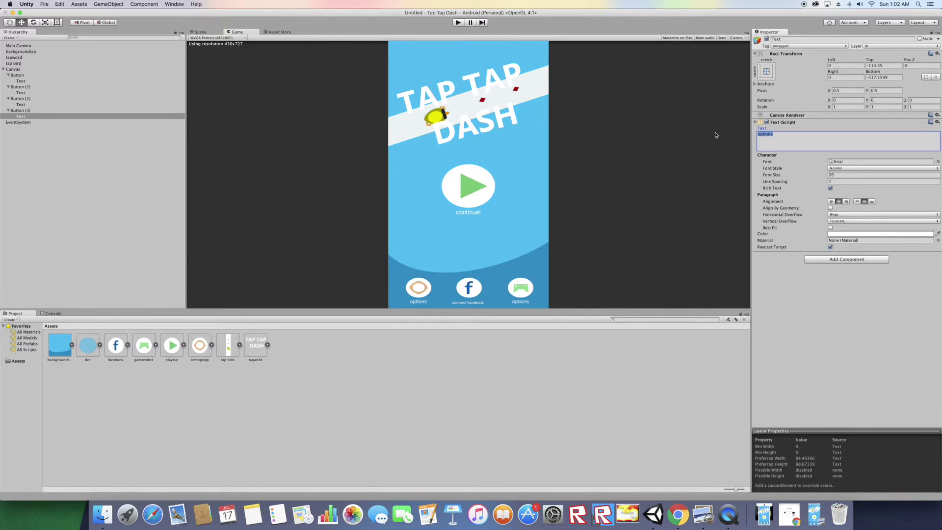
{"action": "type", "text": "aystore"}
{"action": "key", "text": "Return"}
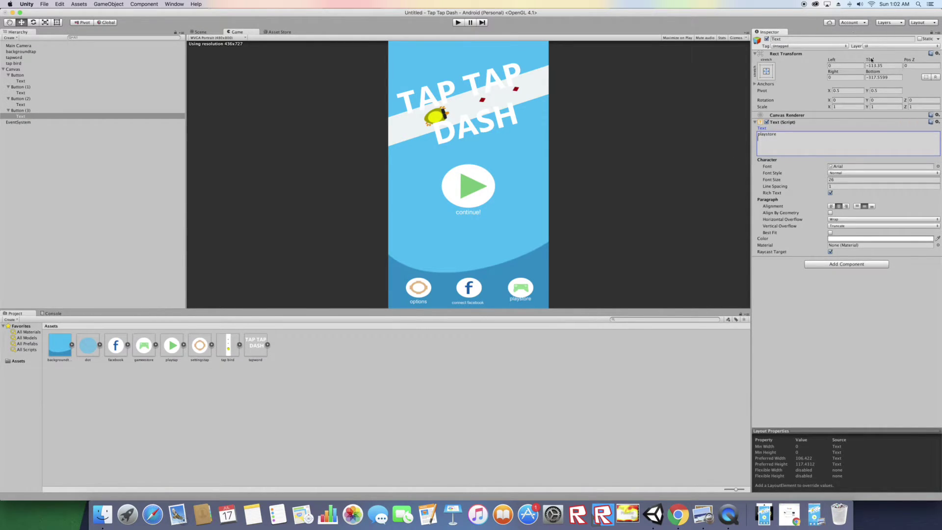